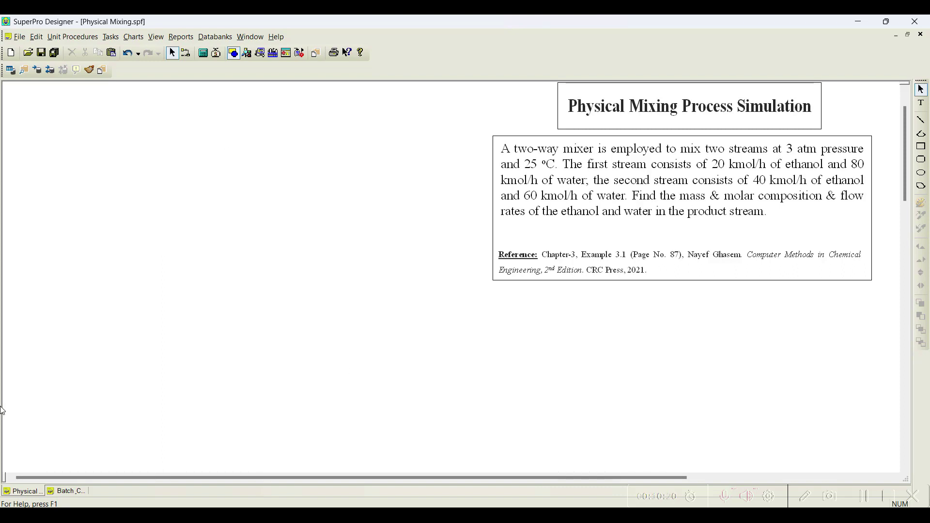
Step: Register Ethyl Alcohol from the SuperPro databank as a pure component of the process
{"action": "left_click", "coordinate": [111, 37]}
{"action": "left_click", "coordinate": [110, 37]}
{"action": "left_click", "coordinate": [80, 36]}
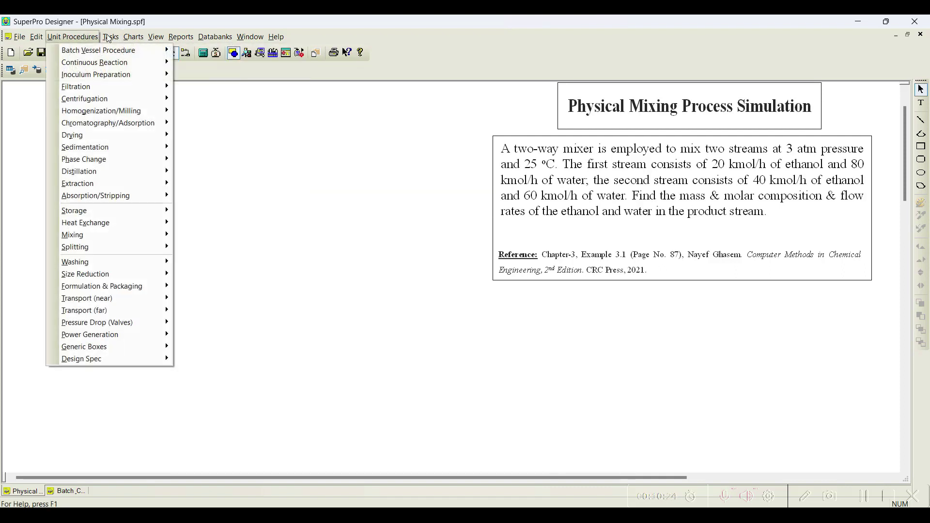
{"action": "mouse_move", "coordinate": [119, 67]}
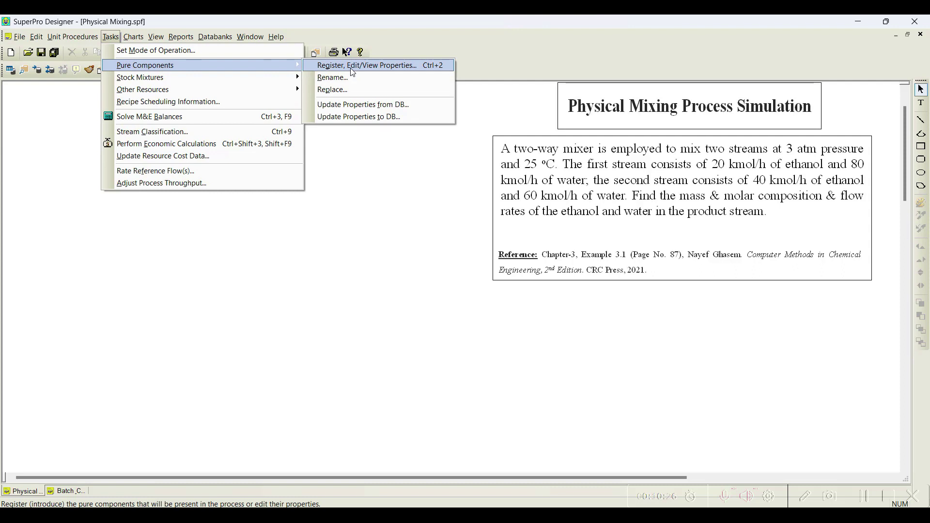
{"action": "left_click", "coordinate": [367, 65]}
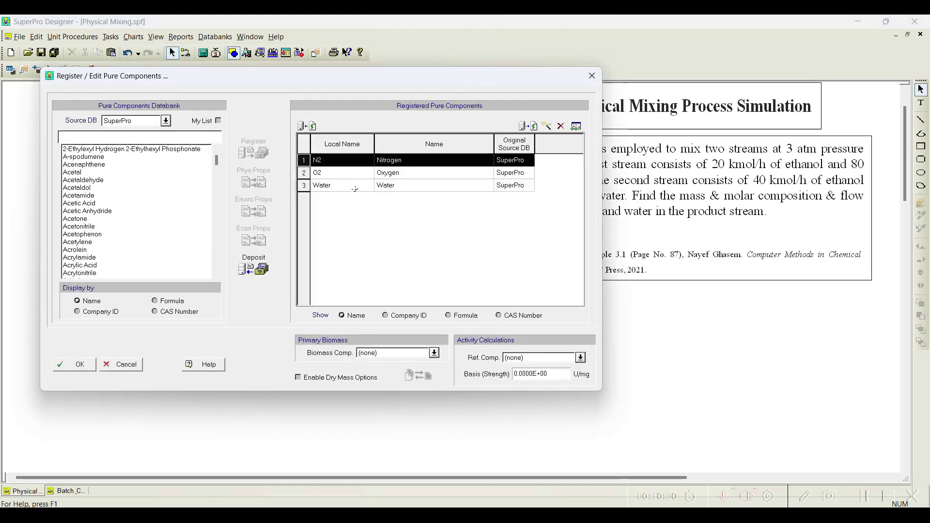
{"action": "left_click_drag", "start_coordinate": [303, 81], "coordinate": [279, 82]}
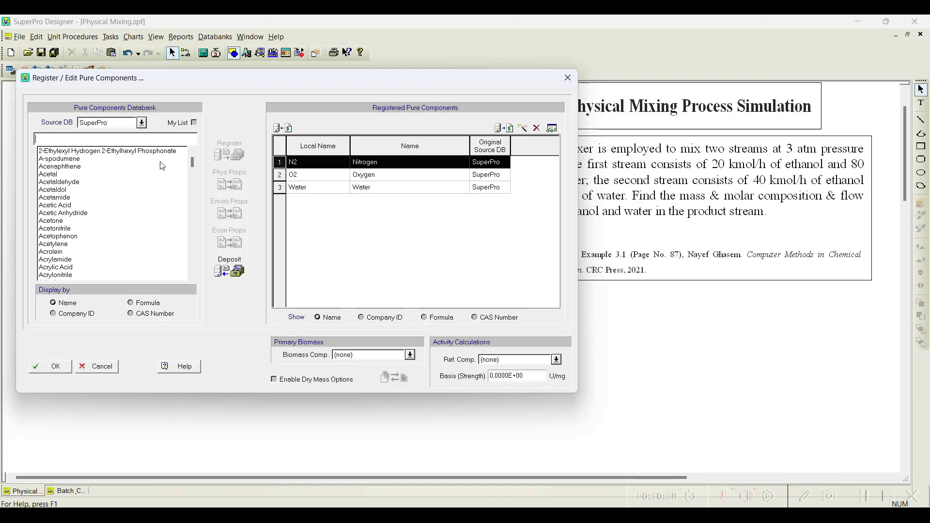
{"action": "type", "text": "Ethyl Acetate"}
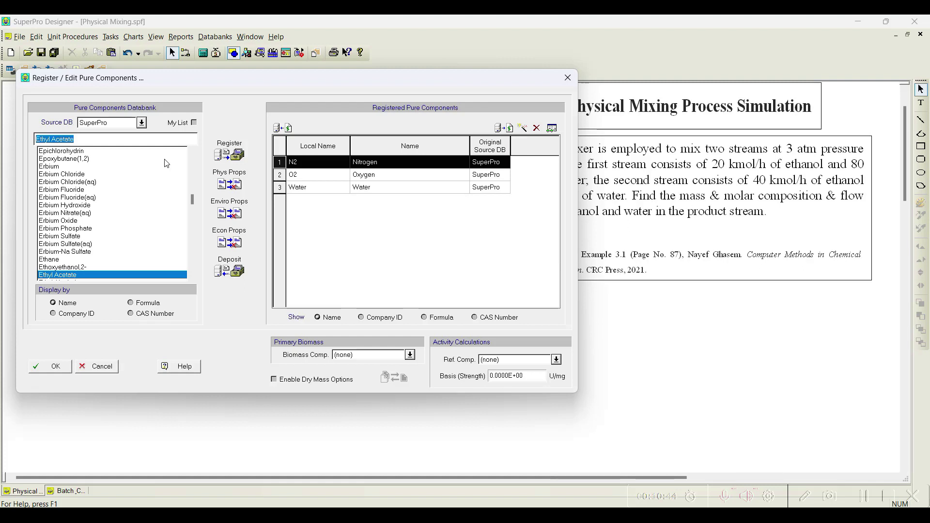
{"action": "key", "text": "Down"}
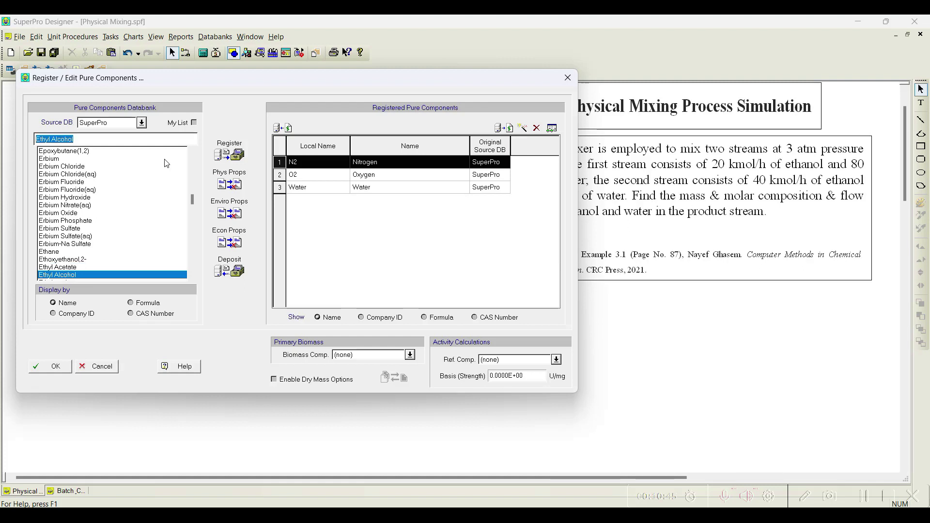
{"action": "left_click", "coordinate": [218, 160]}
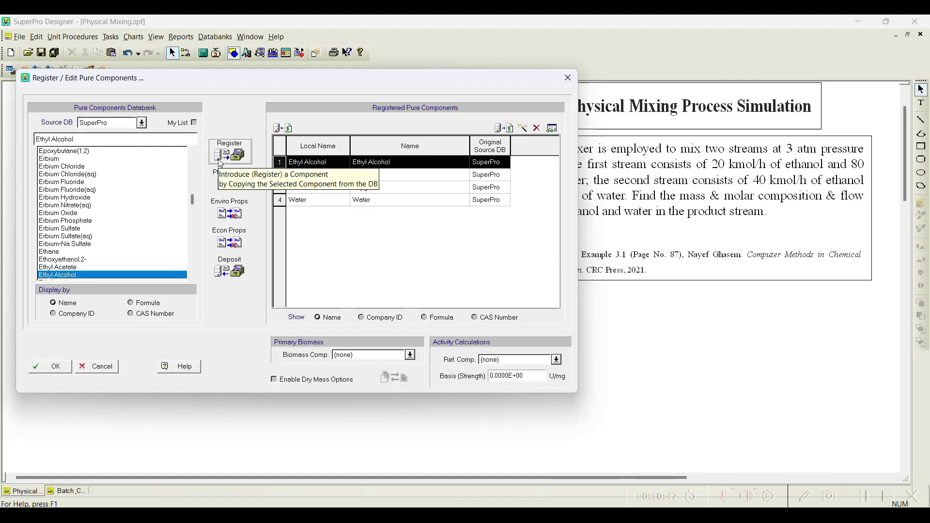
{"action": "left_click", "coordinate": [54, 366]}
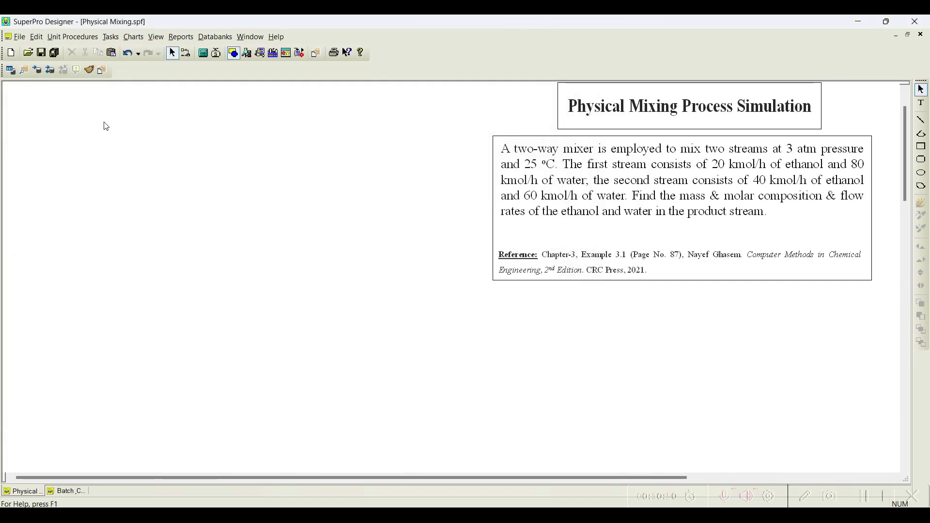
Step: Add a 2-stream bulk flow mixing procedure to the empty flowsheet area beside the problem statement
{"action": "left_click", "coordinate": [71, 37]}
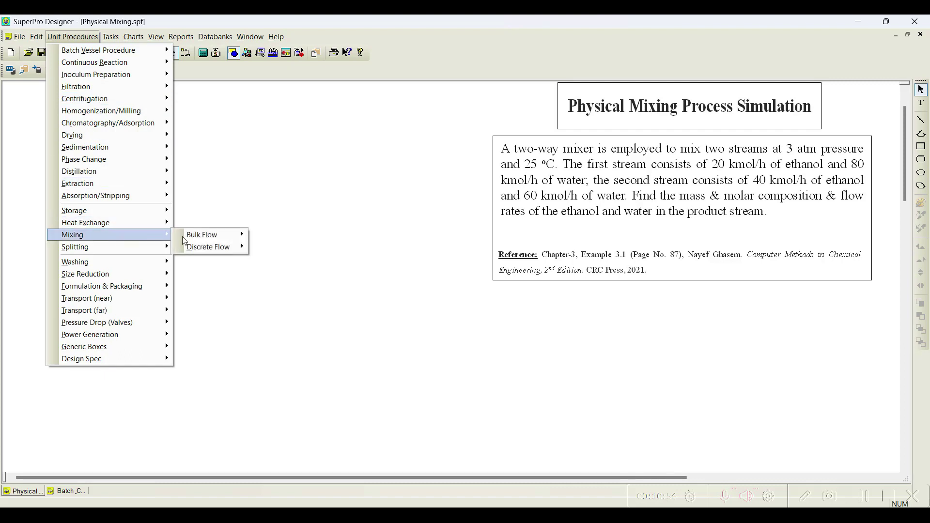
{"action": "mouse_move", "coordinate": [131, 236]}
{"action": "mouse_move", "coordinate": [192, 237]}
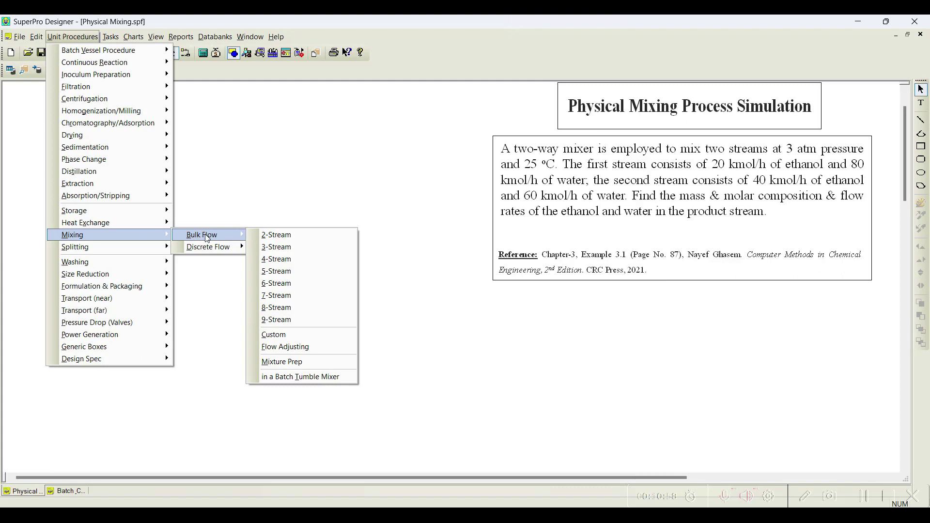
{"action": "left_click", "coordinate": [270, 236]}
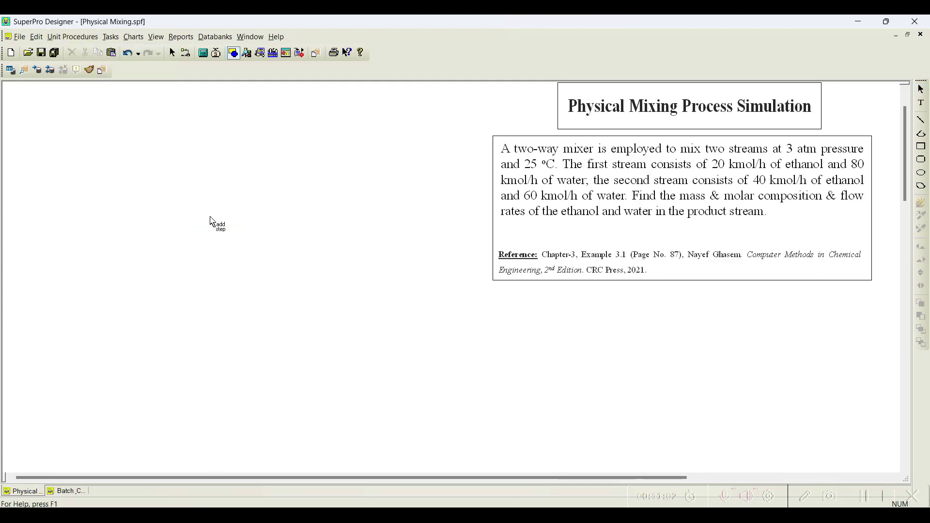
{"action": "left_click", "coordinate": [213, 218]}
{"action": "left_click", "coordinate": [244, 223]}
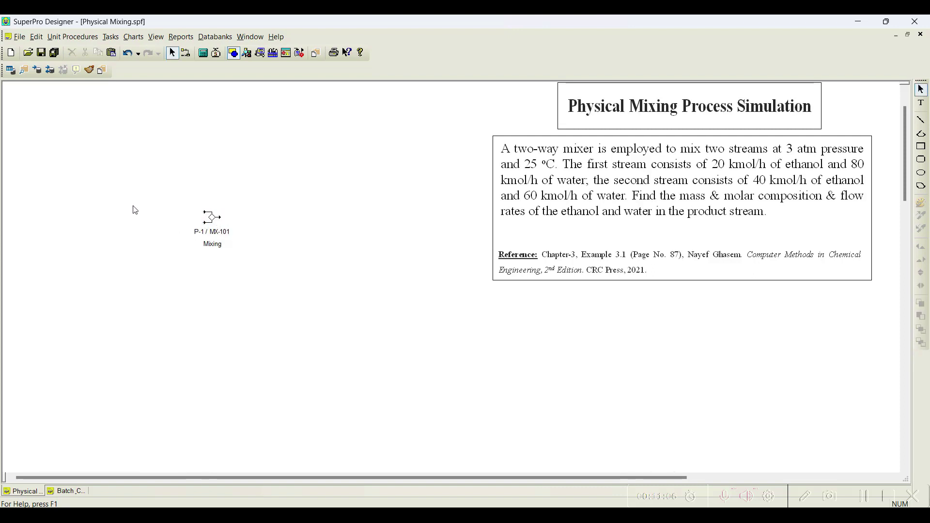
Step: Draw two feed streams into the mixer's inlets and one product stream from its outlet
{"action": "left_click", "coordinate": [186, 53]}
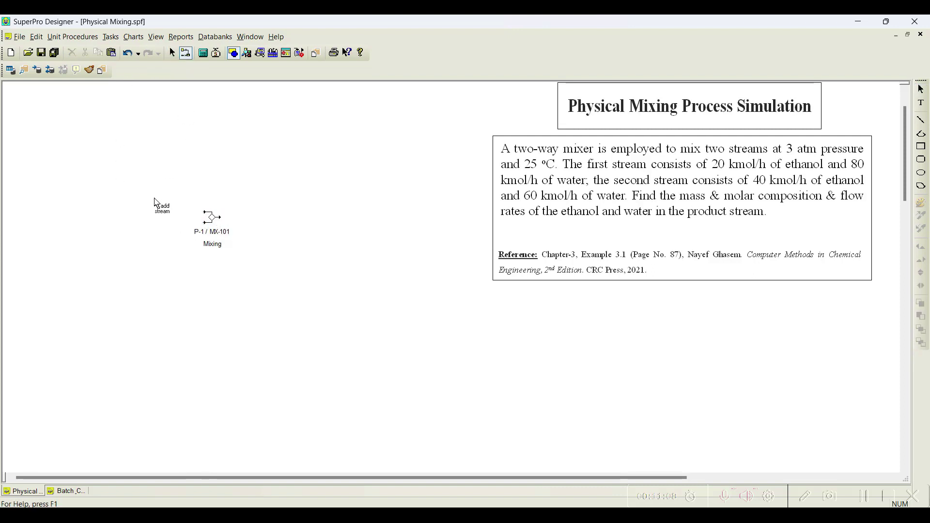
{"action": "left_click", "coordinate": [158, 153]}
{"action": "left_click", "coordinate": [206, 212]}
{"action": "left_click", "coordinate": [156, 290]}
{"action": "left_click", "coordinate": [205, 223]}
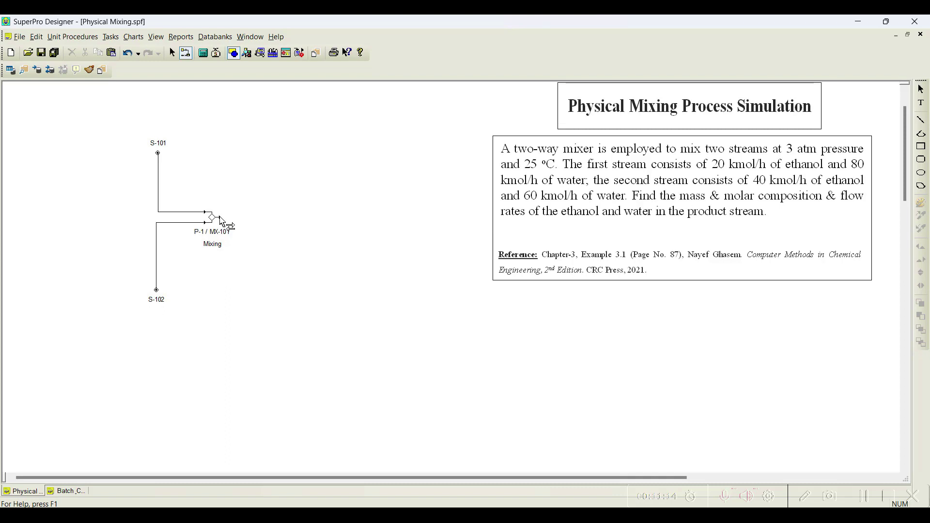
{"action": "left_click", "coordinate": [221, 217]}
{"action": "double_click", "coordinate": [285, 217]}
{"action": "right_click", "coordinate": [284, 218]}
Step: Rename the upper feed stream S-101 as 20% Ethanol
{"action": "right_click", "coordinate": [183, 212]}
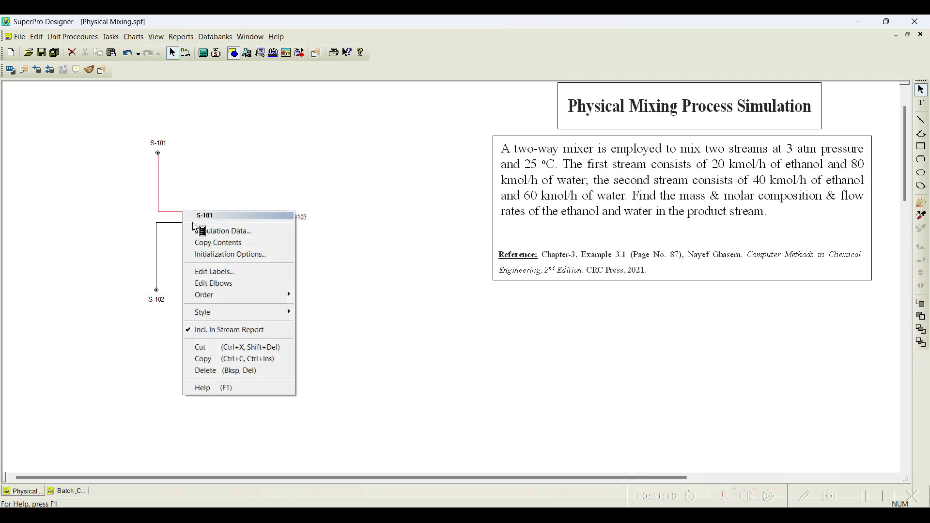
{"action": "left_click", "coordinate": [219, 271]}
{"action": "type", "text": "20% "}
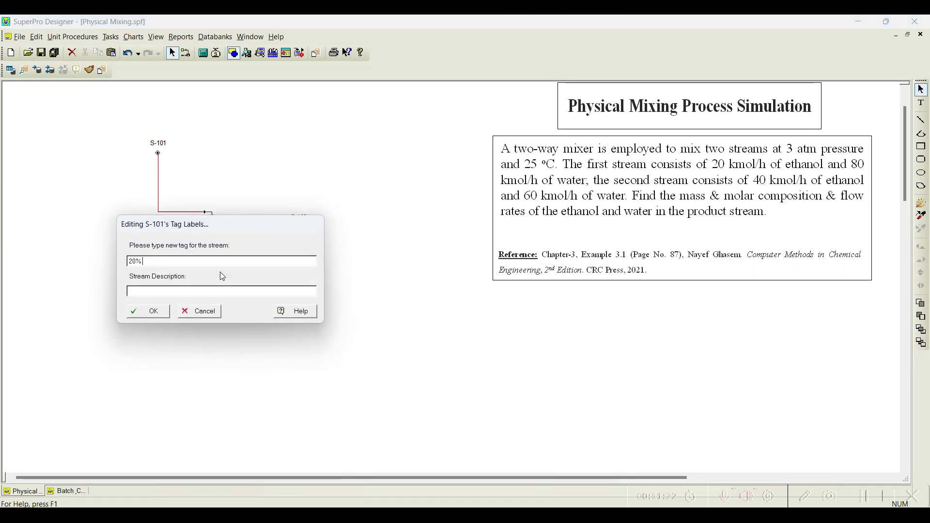
{"action": "type", "text": "Ethanol"}
{"action": "left_click", "coordinate": [153, 311]}
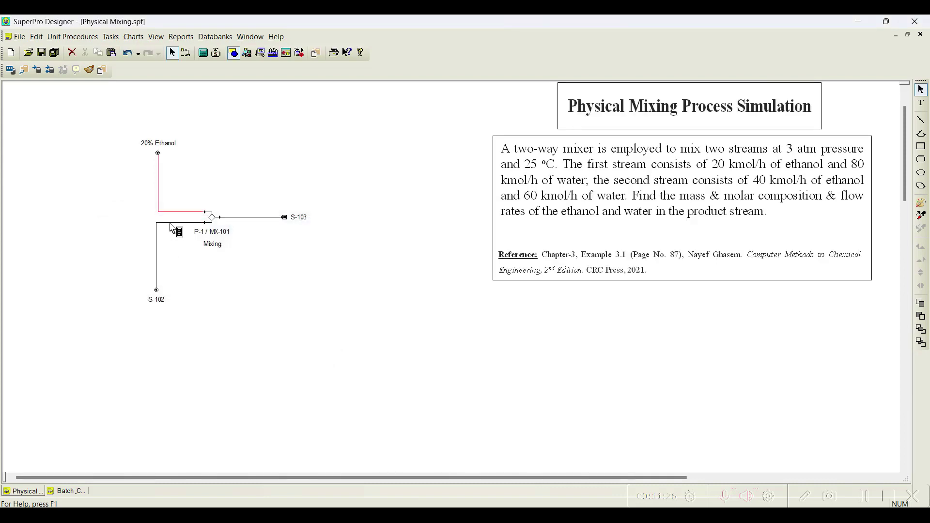
Step: Rename the lower feed stream S-102 as 40% Ethanol
{"action": "right_click", "coordinate": [169, 223]}
{"action": "left_click", "coordinate": [210, 278]}
{"action": "type", "text": "40% Ethanol"}
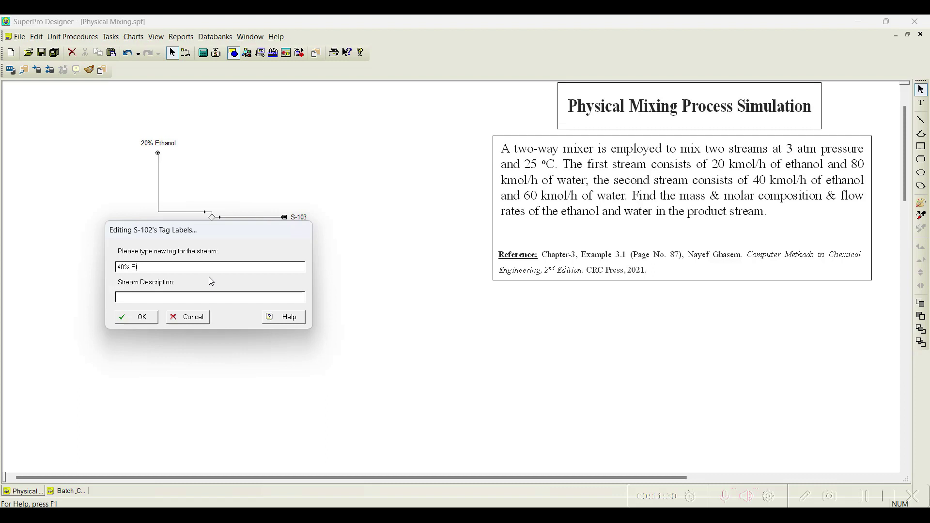
{"action": "left_click", "coordinate": [146, 316]}
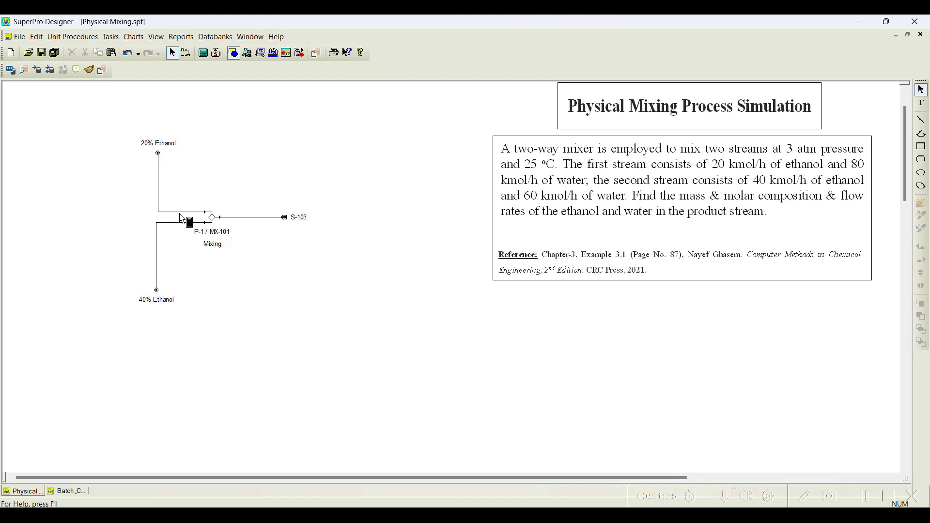
Step: Add Ethyl Alcohol and Water to the 20% Ethanol stream and set its flow time reference to Time Avg (per RCT)
{"action": "double_click", "coordinate": [179, 213]}
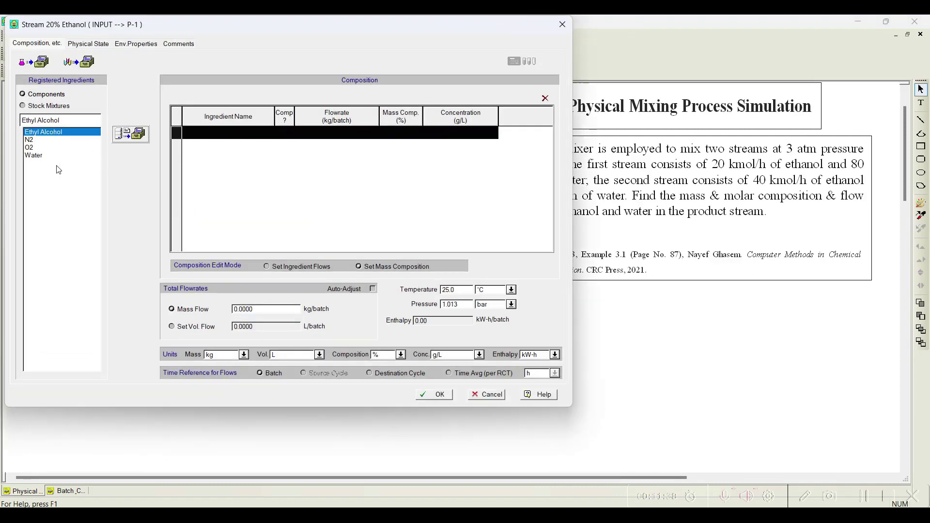
{"action": "double_click", "coordinate": [34, 155]}
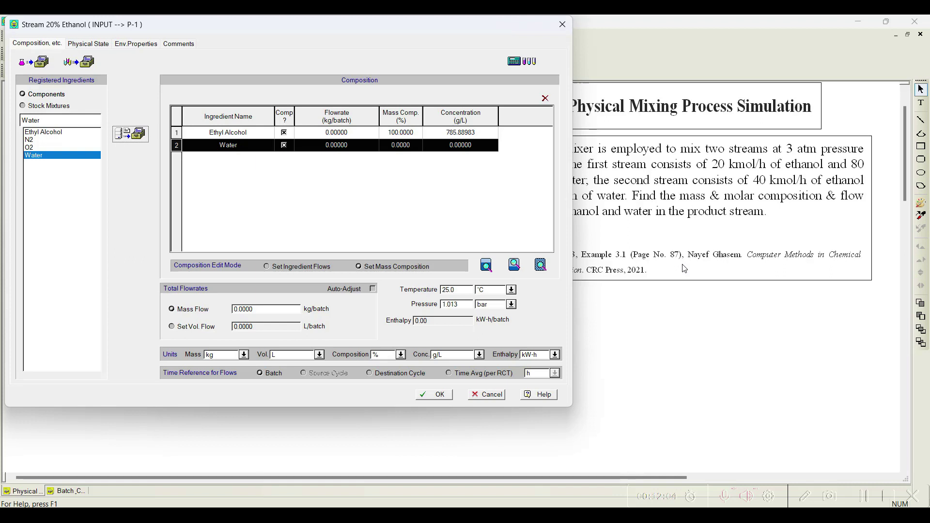
{"action": "left_click", "coordinate": [464, 374]}
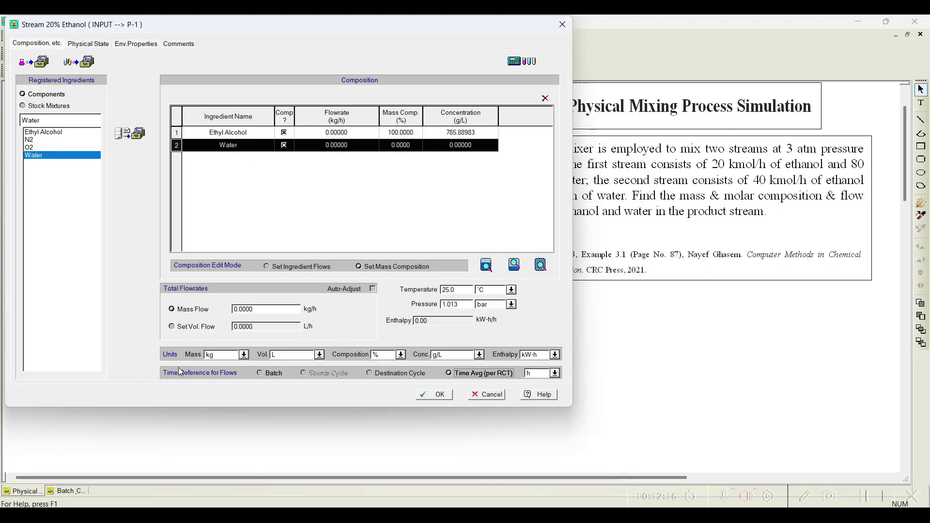
{"action": "left_click", "coordinate": [244, 355]}
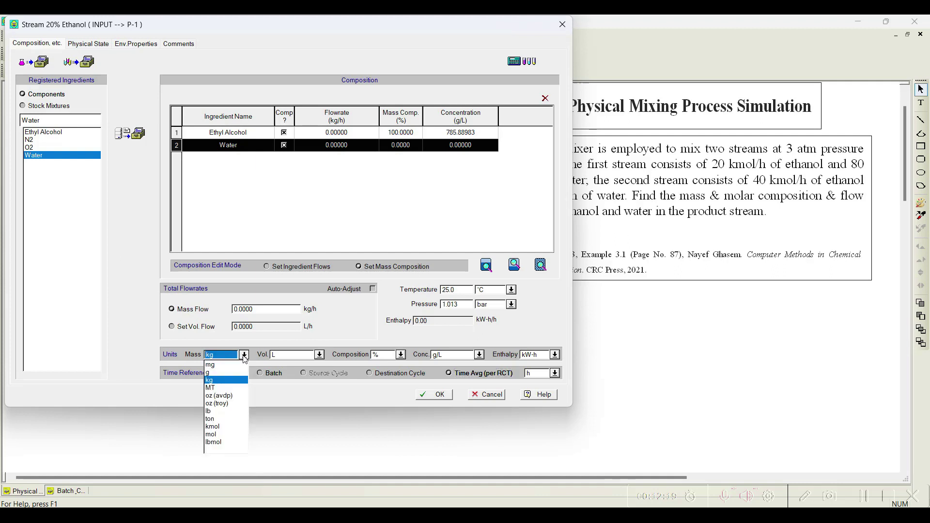
{"action": "left_click", "coordinate": [320, 355]}
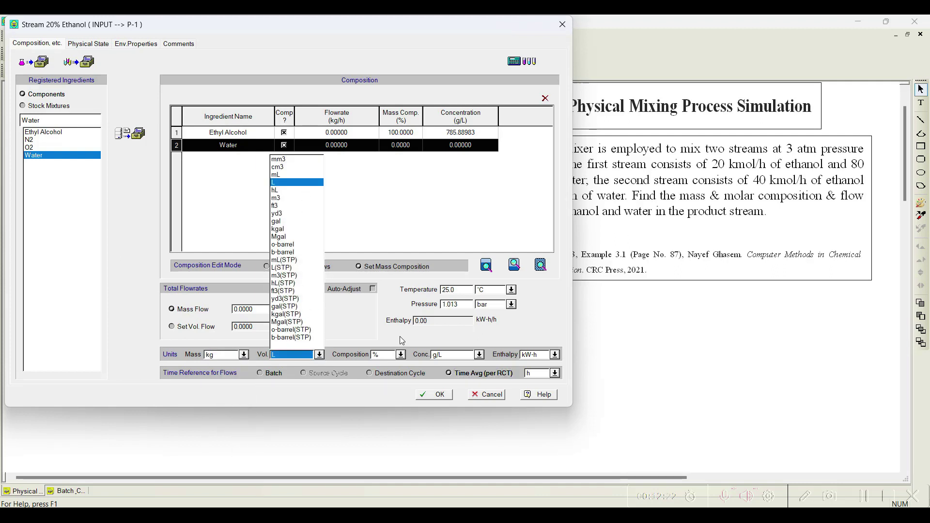
{"action": "left_click", "coordinate": [404, 356]}
{"action": "left_click", "coordinate": [402, 355]}
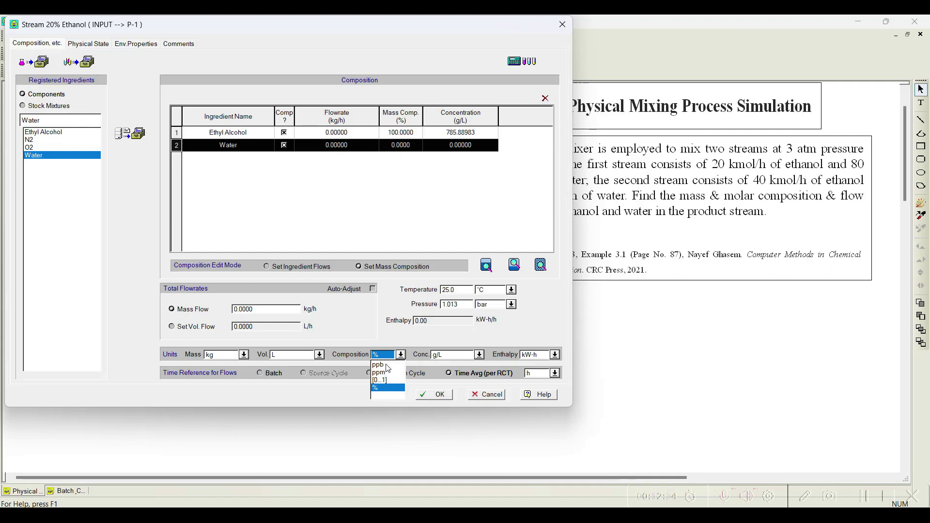
{"action": "left_click", "coordinate": [479, 354]}
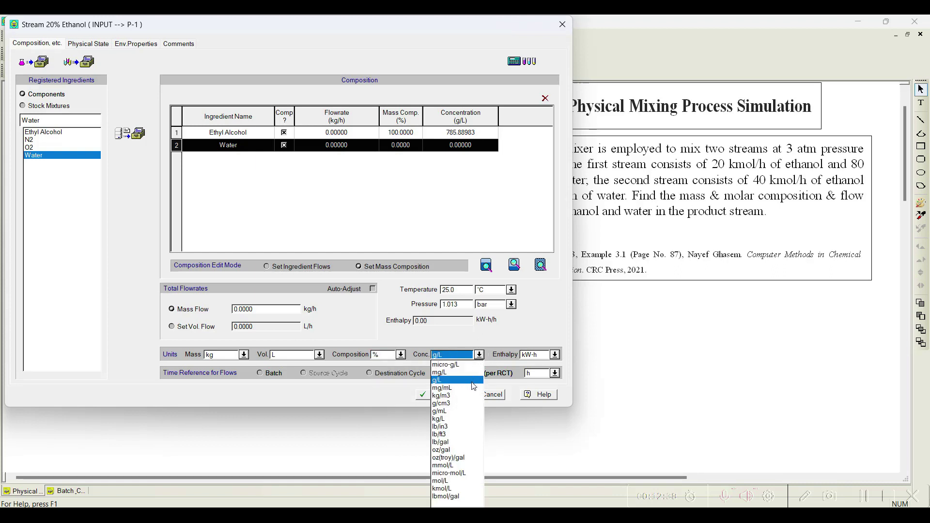
{"action": "left_click", "coordinate": [555, 355]}
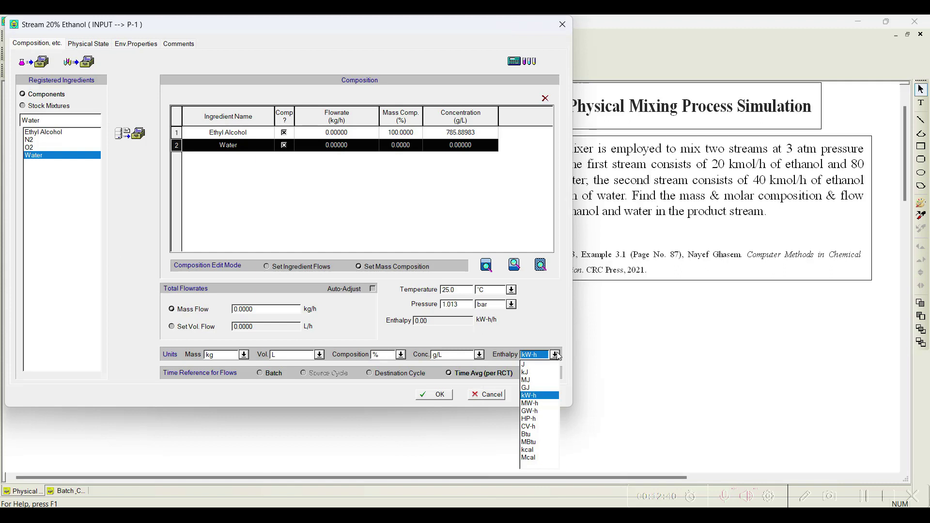
{"action": "left_click", "coordinate": [435, 332]}
Step: Set the 20% Ethanol stream's mass unit to kmol and its ingredient flows to 20 kmol/h Ethyl Alcohol and 80 kmol/h Water
{"action": "left_click", "coordinate": [244, 355]}
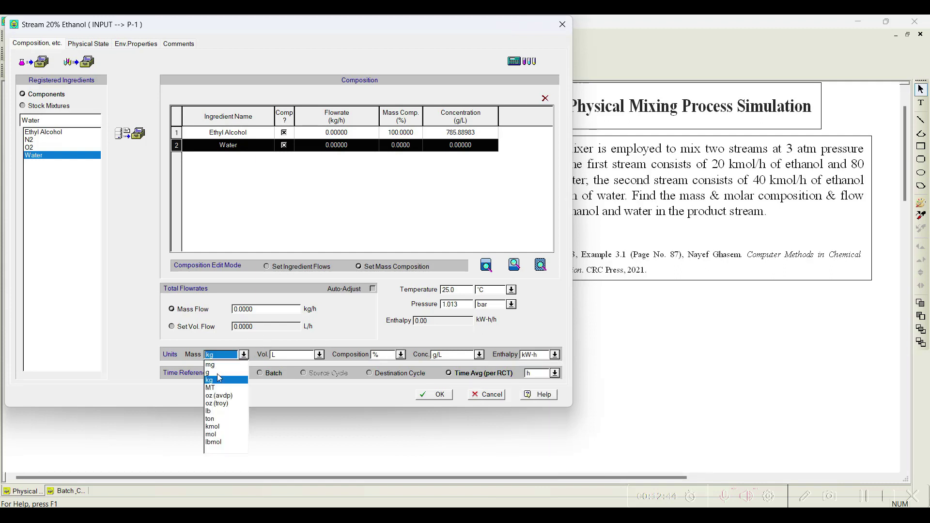
{"action": "left_click", "coordinate": [221, 427]}
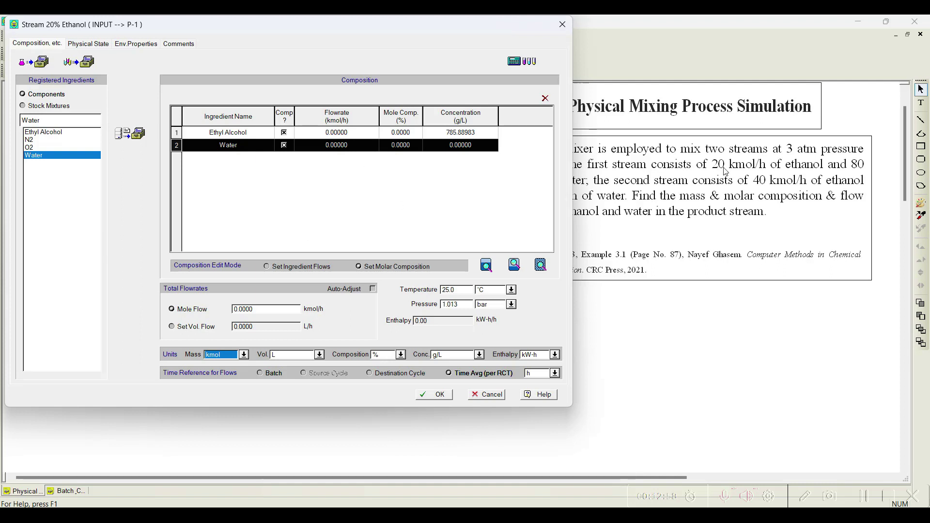
{"action": "left_click", "coordinate": [286, 269]}
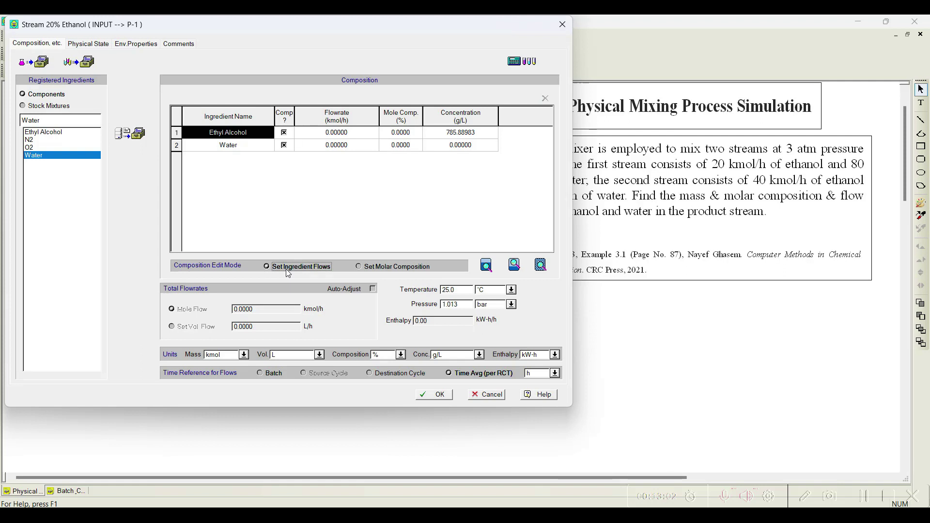
{"action": "left_click", "coordinate": [349, 134]}
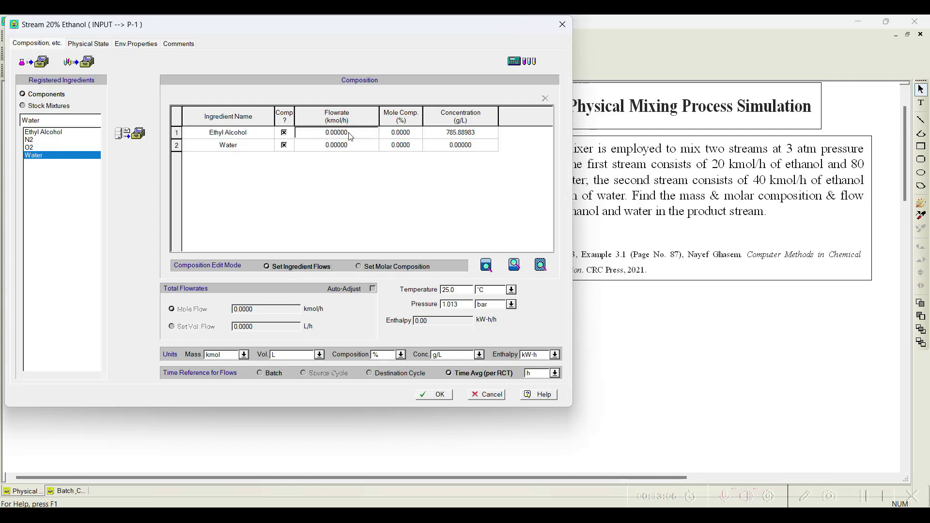
{"action": "type", "text": "2"}
{"action": "left_click", "coordinate": [341, 145]}
{"action": "type", "text": "8"}
{"action": "key", "text": "Return"}
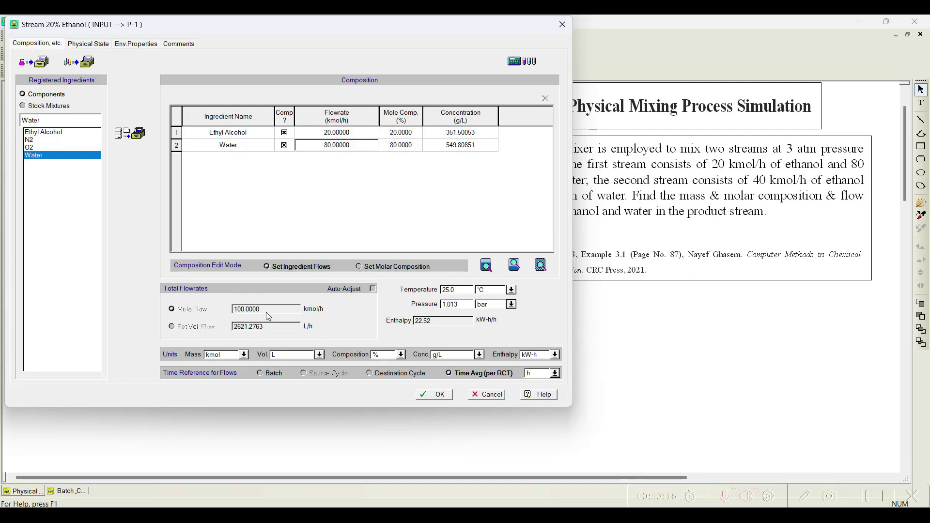
{"action": "left_click", "coordinate": [439, 394]}
Step: Add Ethyl Alcohol and Water as ingredients of the 40% Ethanol stream
{"action": "double_click", "coordinate": [179, 223]}
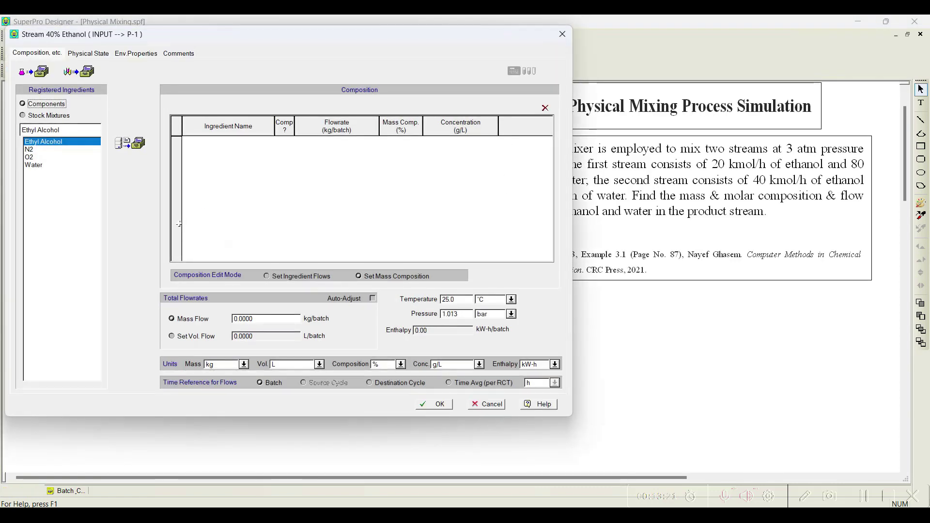
{"action": "left_click", "coordinate": [130, 143]}
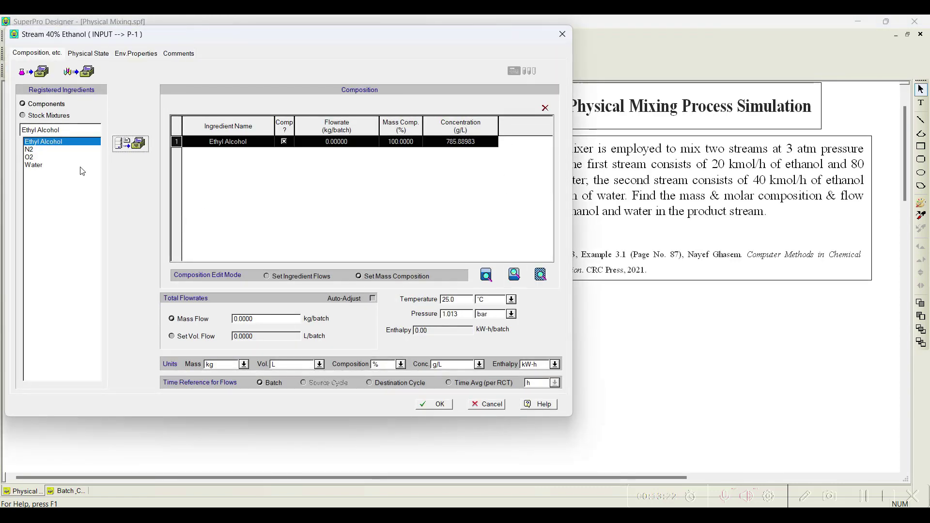
{"action": "left_click", "coordinate": [34, 165]}
{"action": "left_click", "coordinate": [130, 143]}
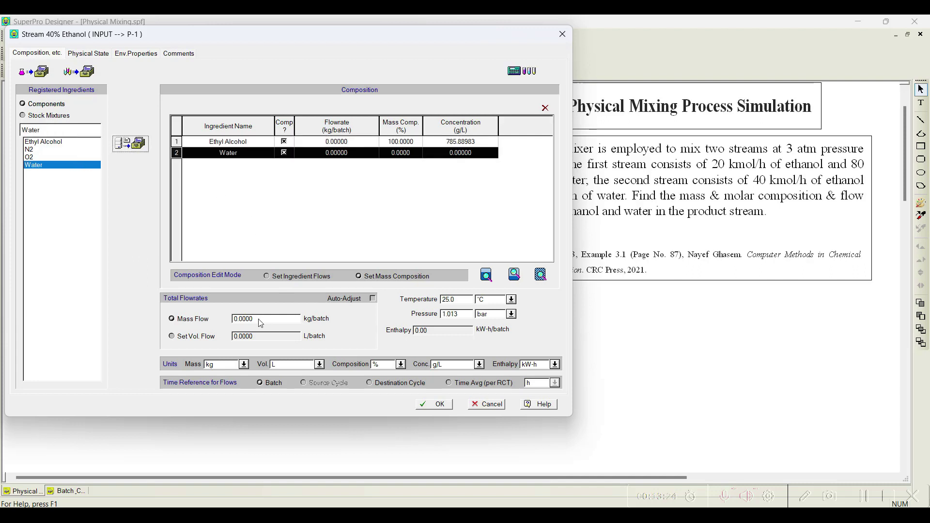
Step: Set the 40% Ethanol stream's flow time reference to Time Avg (per RCT) and its mass unit to kmol
{"action": "left_click", "coordinate": [459, 384]}
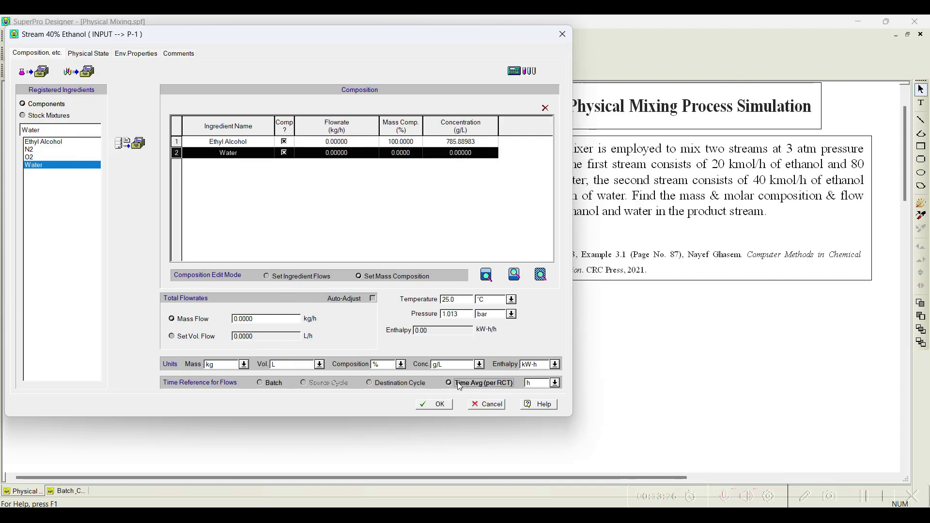
{"action": "left_click", "coordinate": [243, 366]}
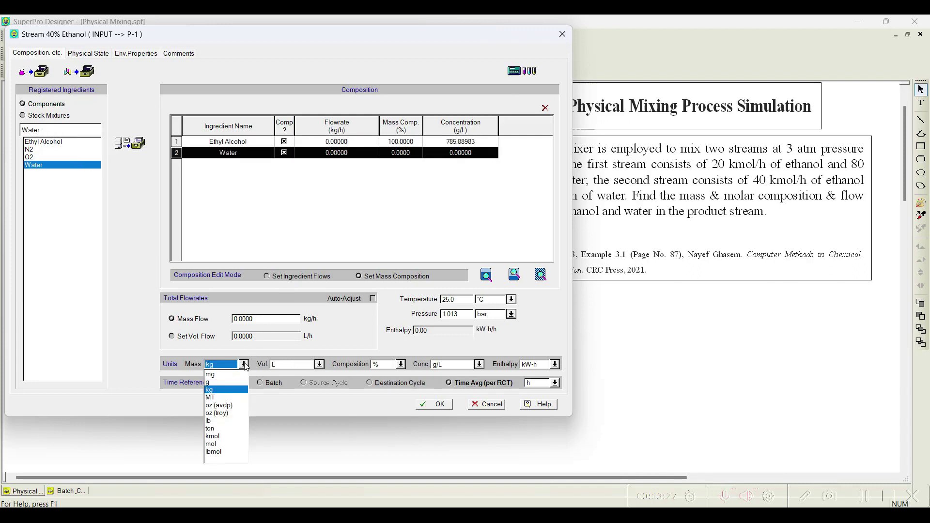
{"action": "left_click", "coordinate": [233, 438]}
Step: Set the 40% Ethanol stream's ingredient flows to 40 kmol/h Ethyl Alcohol and 60 kmol/h Water
{"action": "left_click", "coordinate": [286, 278]}
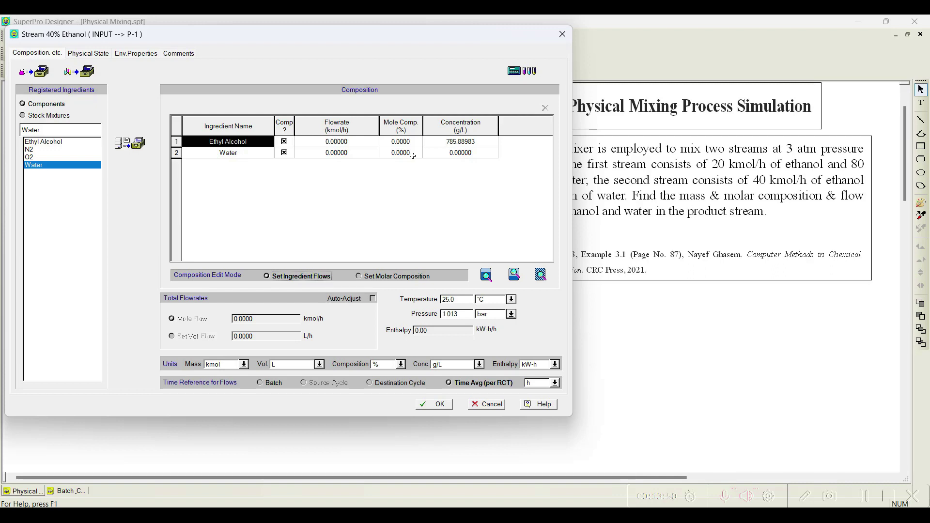
{"action": "left_click", "coordinate": [344, 142]}
{"action": "type", "text": "4"}
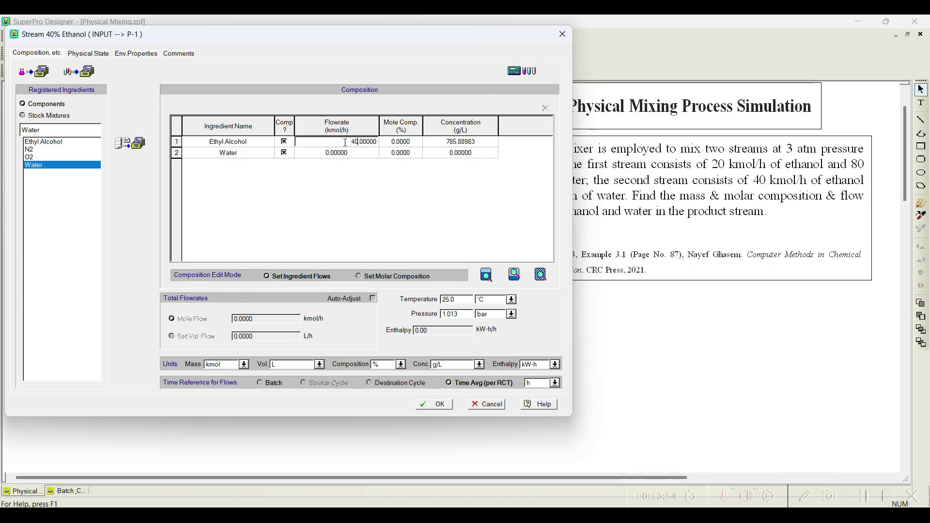
{"action": "key", "text": "Return"}
{"action": "type", "text": "6"}
{"action": "key", "text": "Return"}
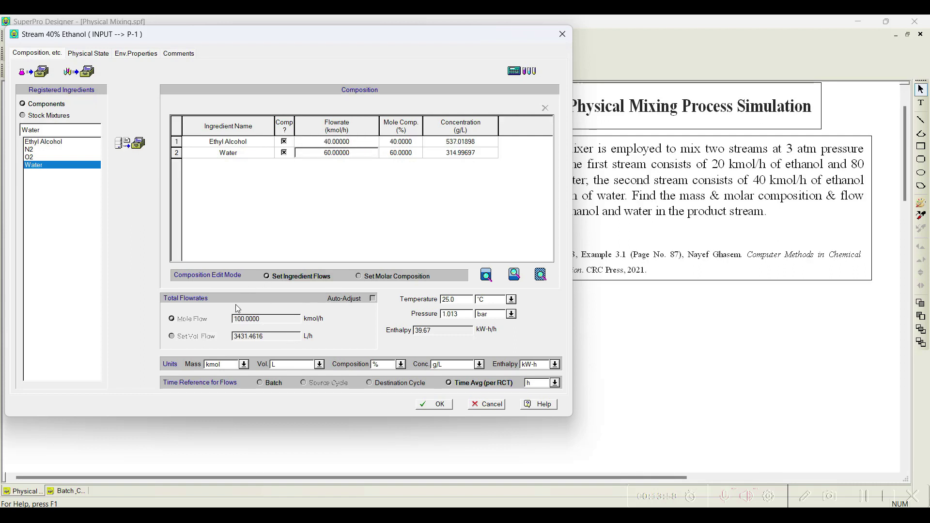
Step: Set the 40% Ethanol stream's pressure to 3.000 bar and accept the stream data
{"action": "double_click", "coordinate": [459, 316]}
{"action": "type", "text": "3.000"}
{"action": "left_click", "coordinate": [432, 406]}
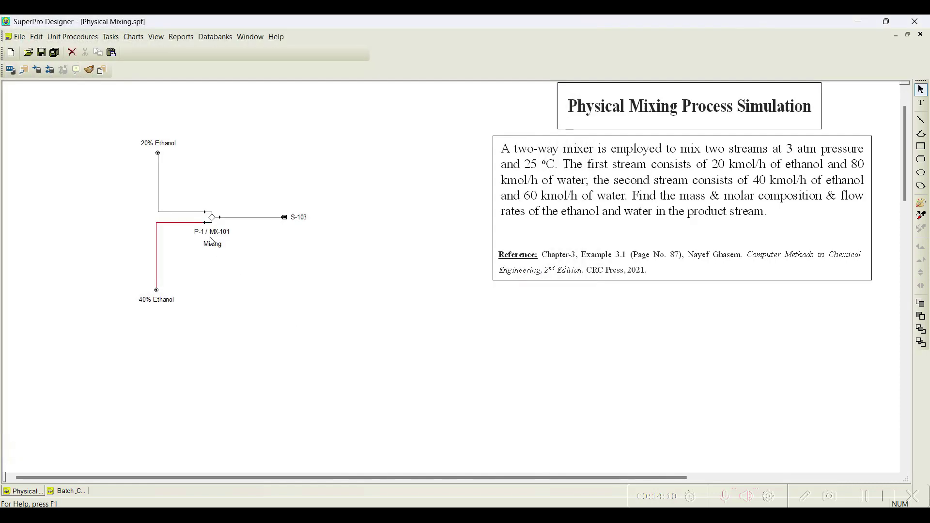
Step: Set the 20% Ethanol stream's pressure to 3.000 bar and accept the stream data
{"action": "double_click", "coordinate": [189, 217]}
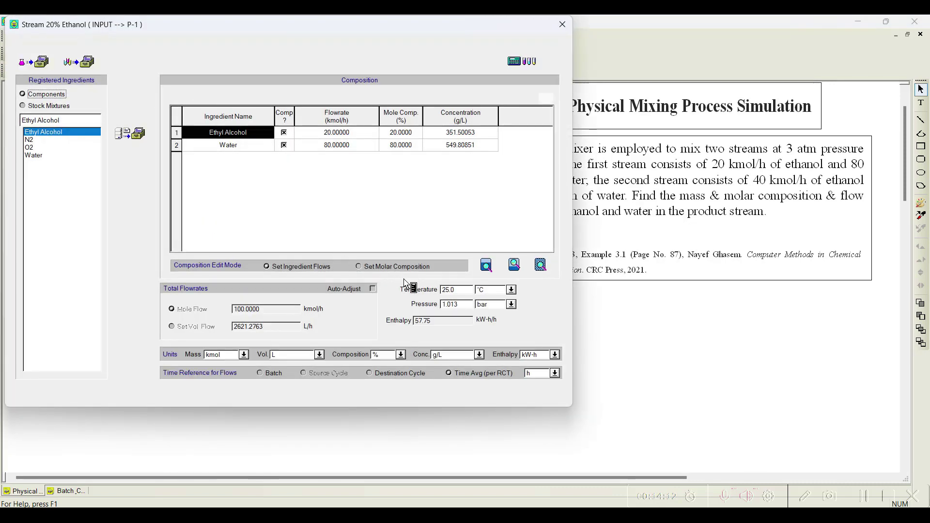
{"action": "double_click", "coordinate": [451, 304]}
{"action": "type", "text": "3.000"}
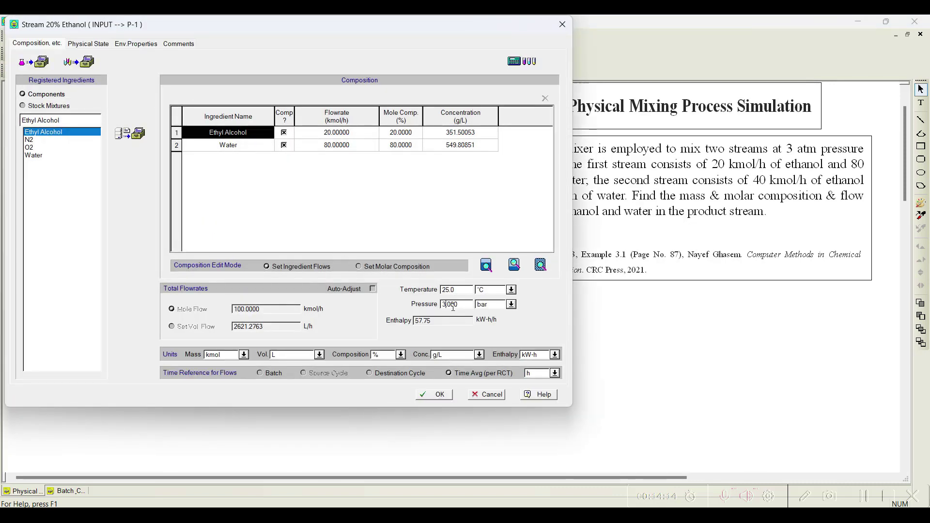
{"action": "left_click", "coordinate": [439, 397]}
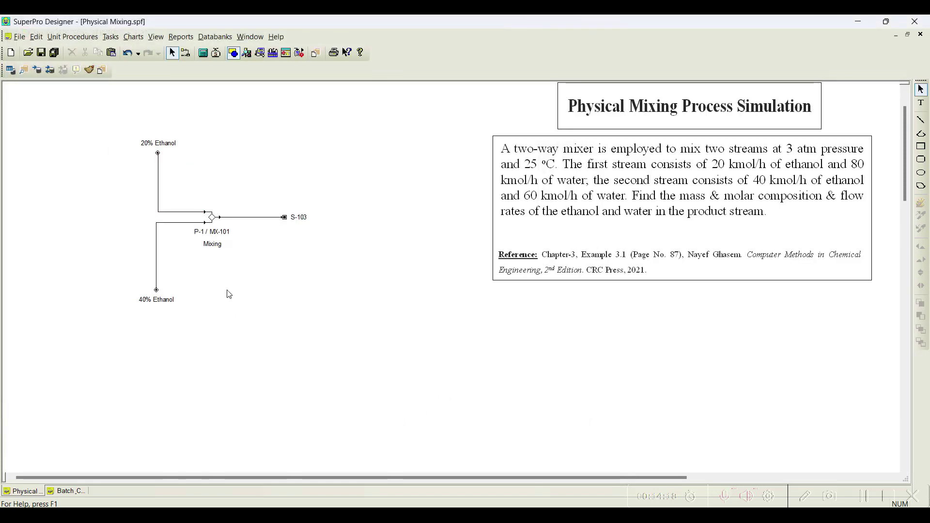
Step: Review the operation sequence of mixing procedure P-1 and close it without making changes
{"action": "right_click", "coordinate": [213, 218]}
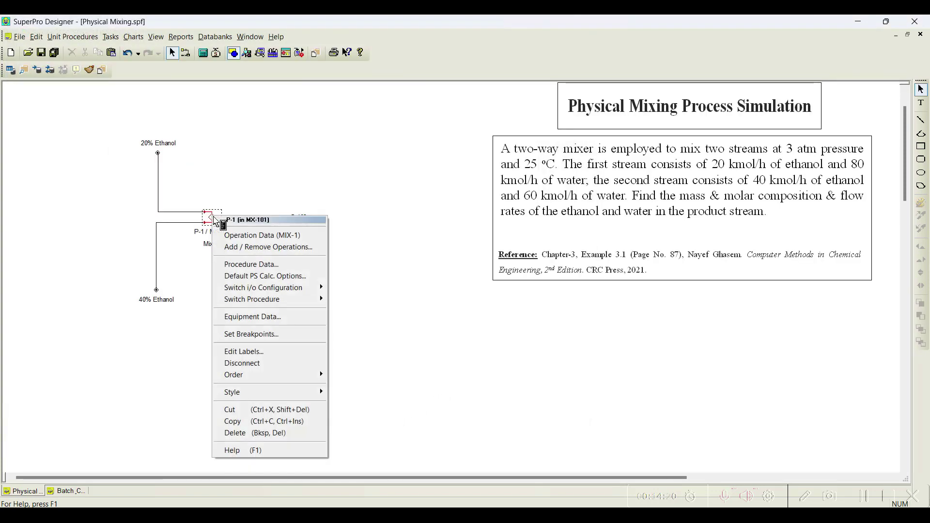
{"action": "left_click", "coordinate": [247, 248]}
{"action": "left_click_drag", "start_coordinate": [103, 108], "coordinate": [168, 109]}
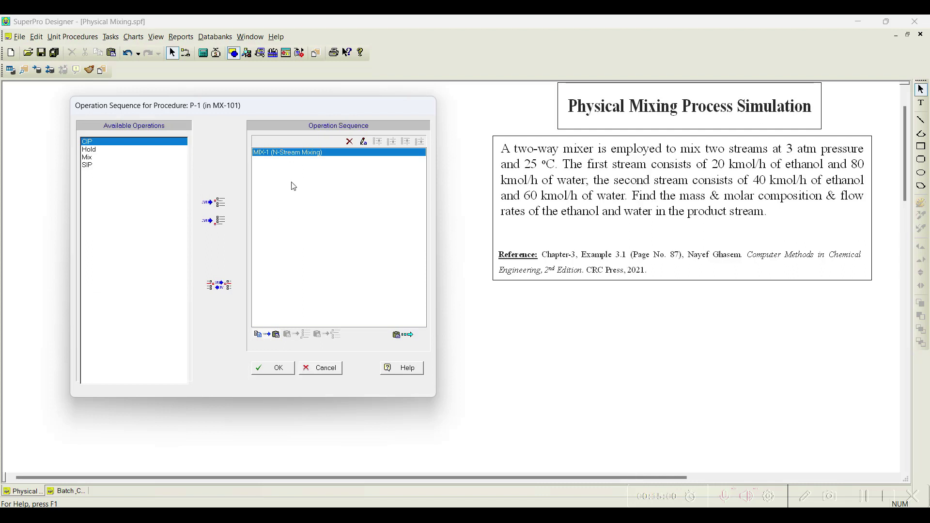
{"action": "left_click", "coordinate": [322, 369]}
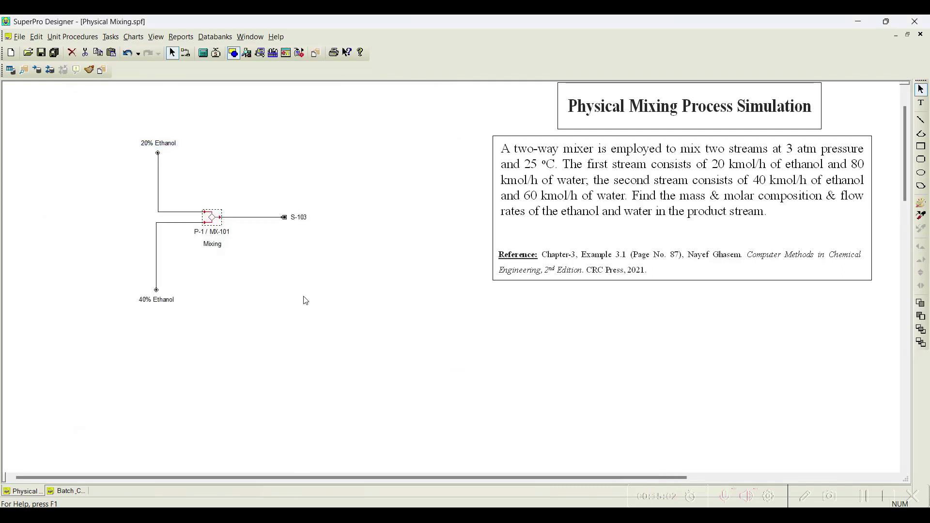
{"action": "left_click", "coordinate": [305, 299]}
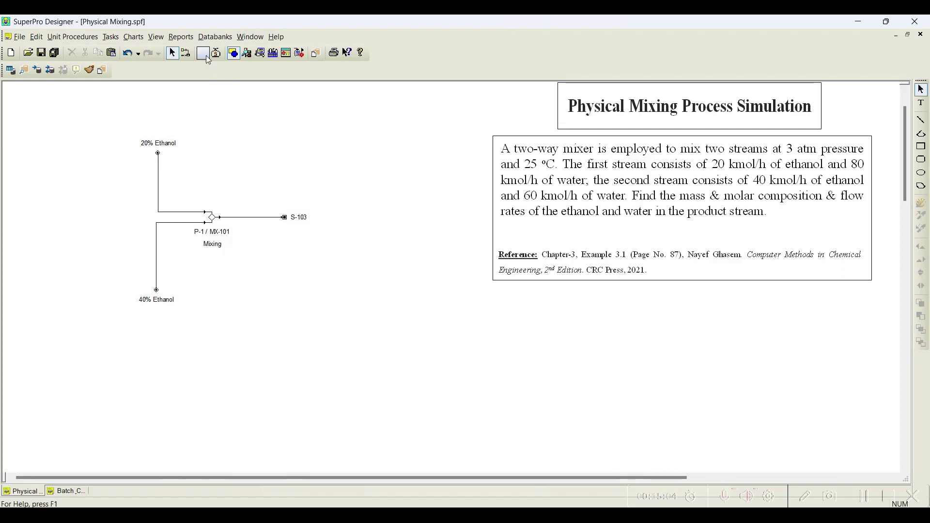
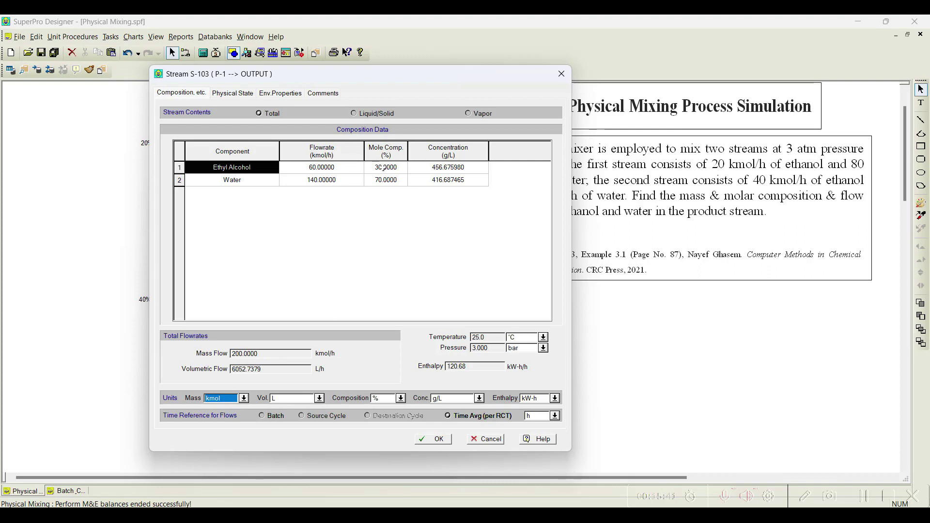
Step: Display product stream S-103's data in kg to examine its mass flow rates and mass composition
{"action": "left_click_drag", "start_coordinate": [394, 79], "coordinate": [285, 70]}
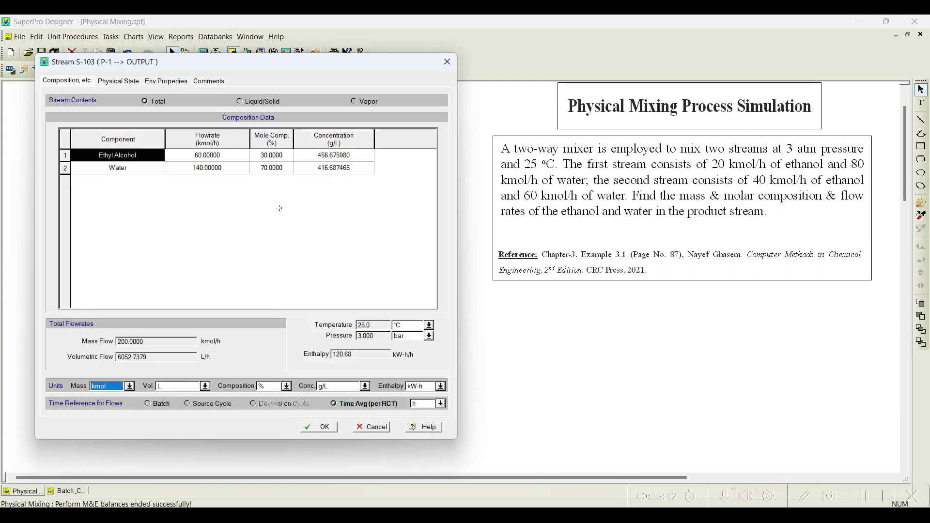
{"action": "left_click", "coordinate": [130, 386]}
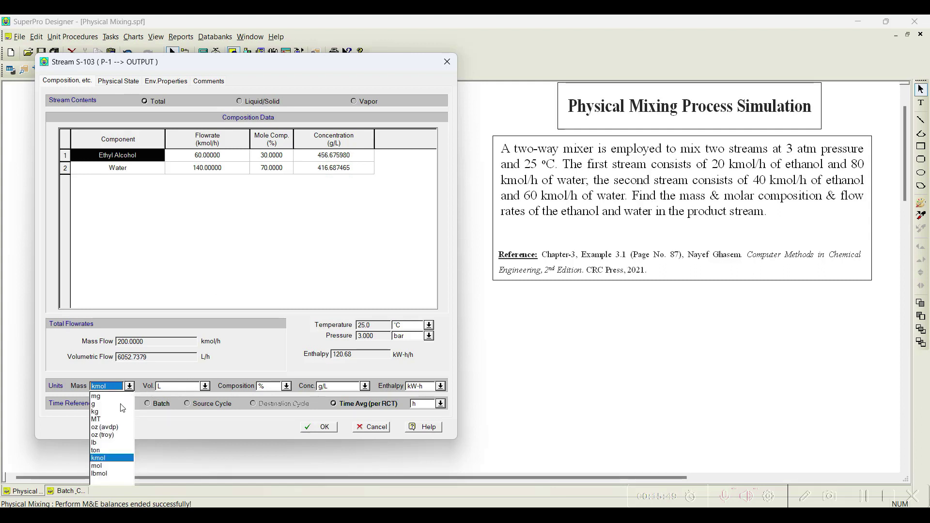
{"action": "left_click", "coordinate": [107, 408]}
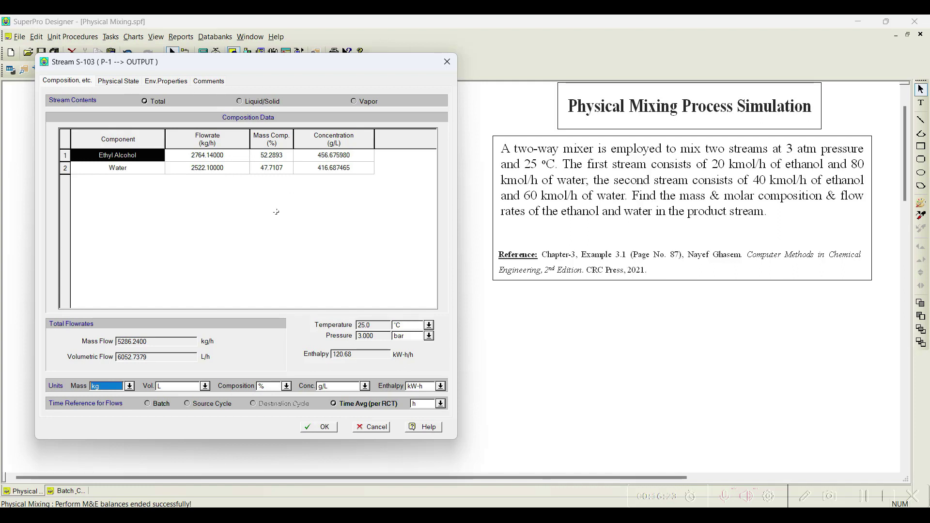
{"action": "left_click", "coordinate": [377, 427]}
{"action": "left_click", "coordinate": [397, 175]}
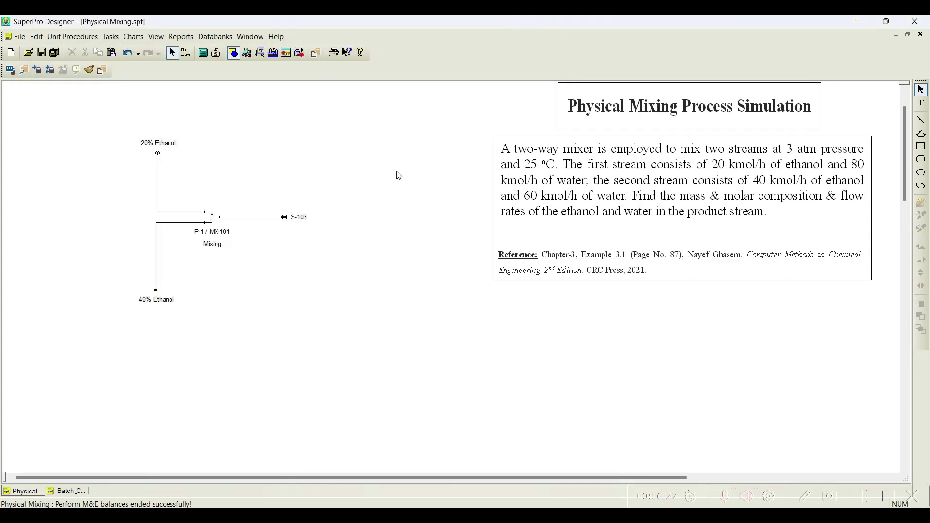
Step: Switch the process operating mode to Continuous, including all capable procedures, and accept adjusting the initiation labor to a per-year basis
{"action": "left_click", "coordinate": [111, 36]}
{"action": "left_click", "coordinate": [132, 54]}
{"action": "left_click", "coordinate": [52, 153]}
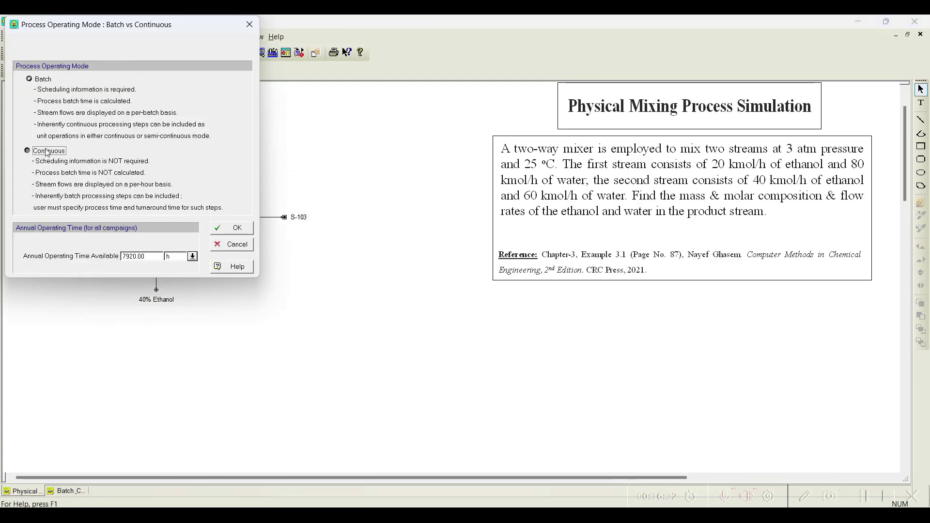
{"action": "left_click", "coordinate": [223, 231]}
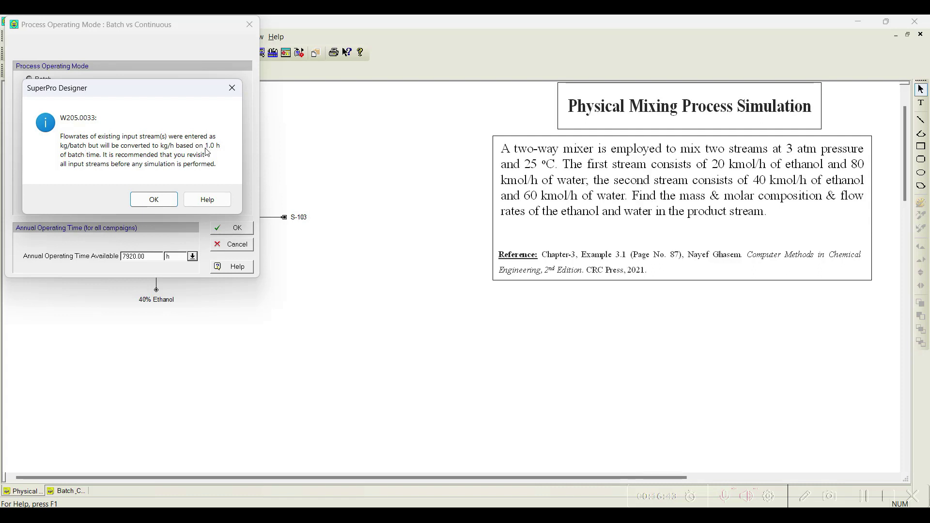
{"action": "left_click", "coordinate": [154, 200]}
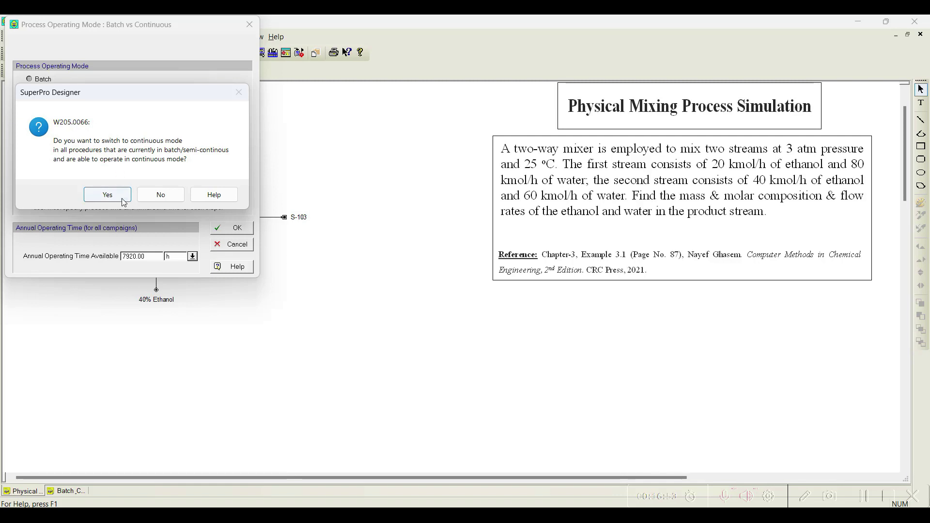
{"action": "left_click", "coordinate": [108, 195]}
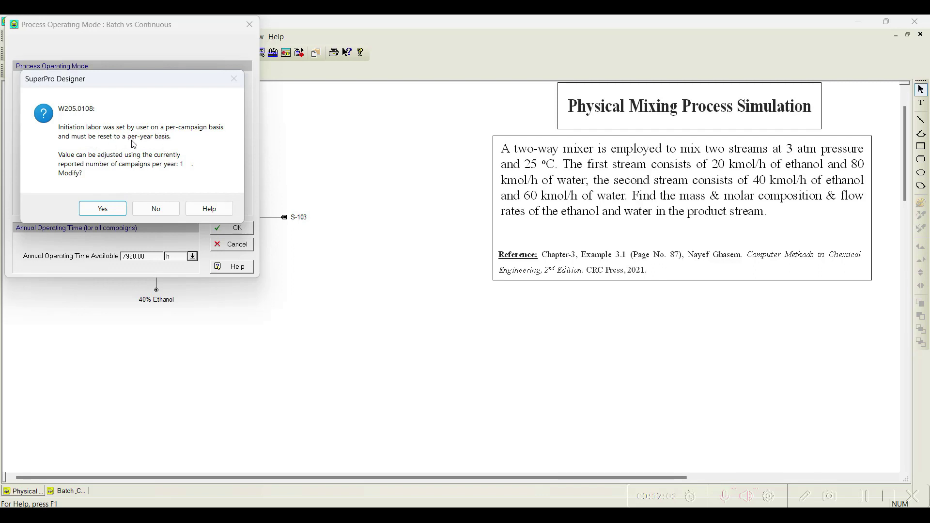
{"action": "left_click", "coordinate": [103, 209]}
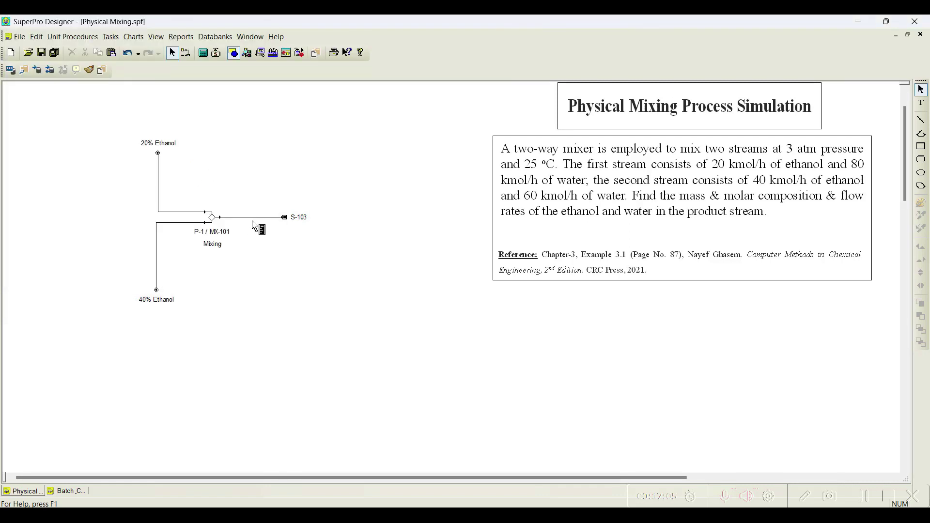
Step: Review the 20% Ethanol stream's data, and display product stream S-103's flow rates and molar composition in kmol
{"action": "double_click", "coordinate": [182, 212]}
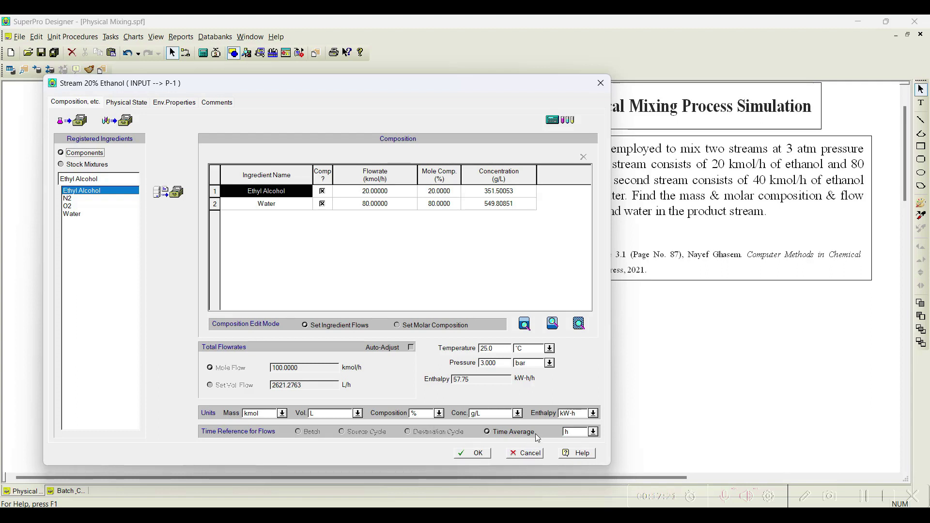
{"action": "left_click", "coordinate": [481, 455]}
{"action": "double_click", "coordinate": [252, 217]}
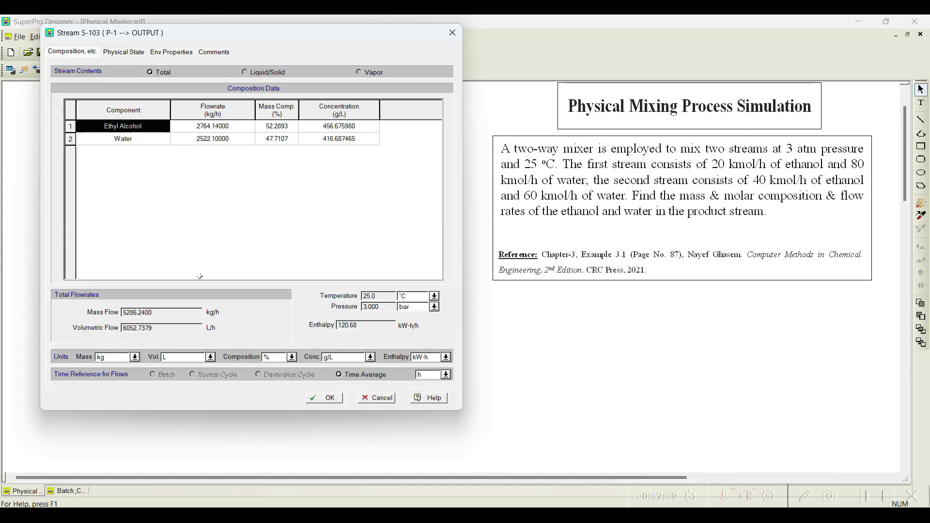
{"action": "left_click", "coordinate": [135, 357]}
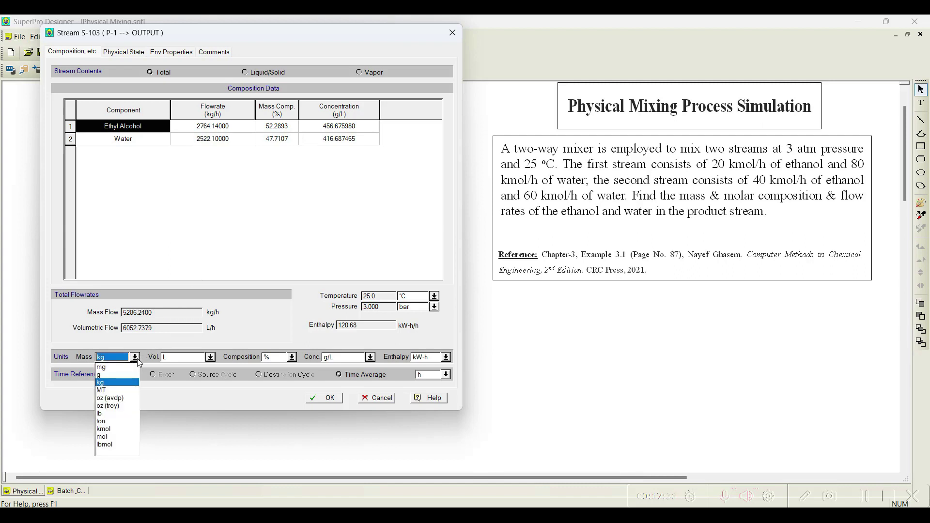
{"action": "left_click", "coordinate": [116, 429]}
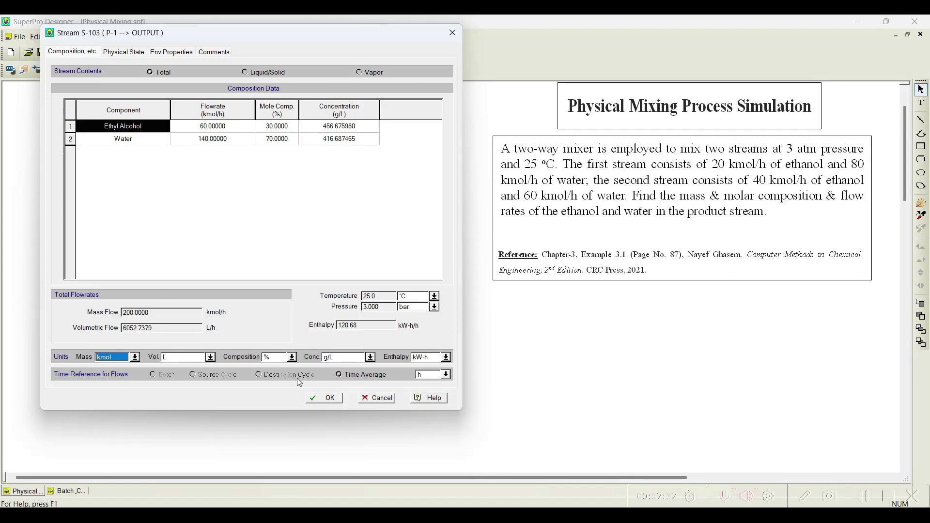
{"action": "left_click", "coordinate": [319, 397]}
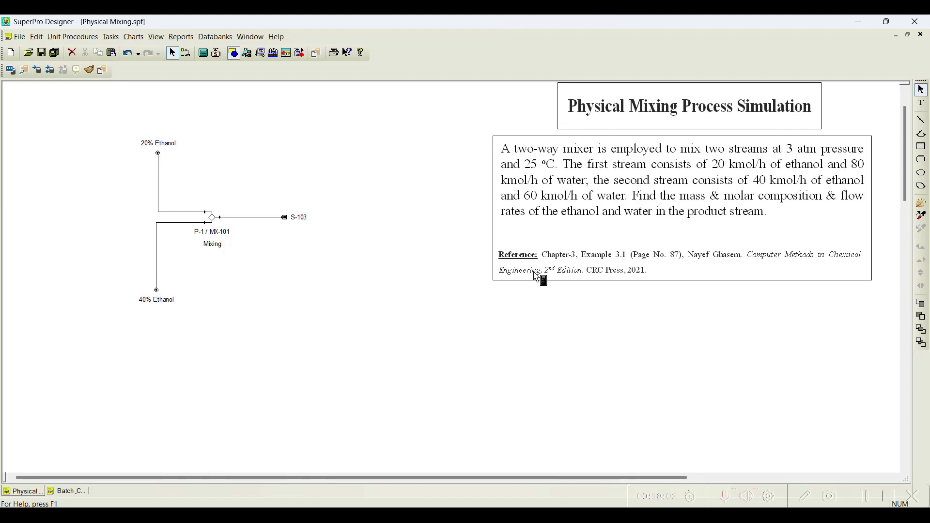
Step: Examine the operating conditions and the labor and utility settings of the MIX-1 operation in P-1
{"action": "left_click", "coordinate": [61, 212]}
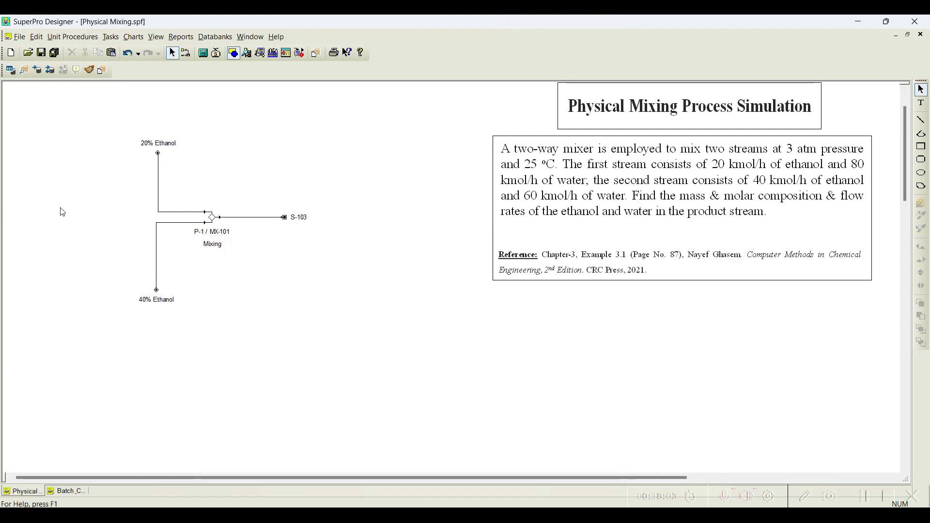
{"action": "right_click", "coordinate": [212, 216]}
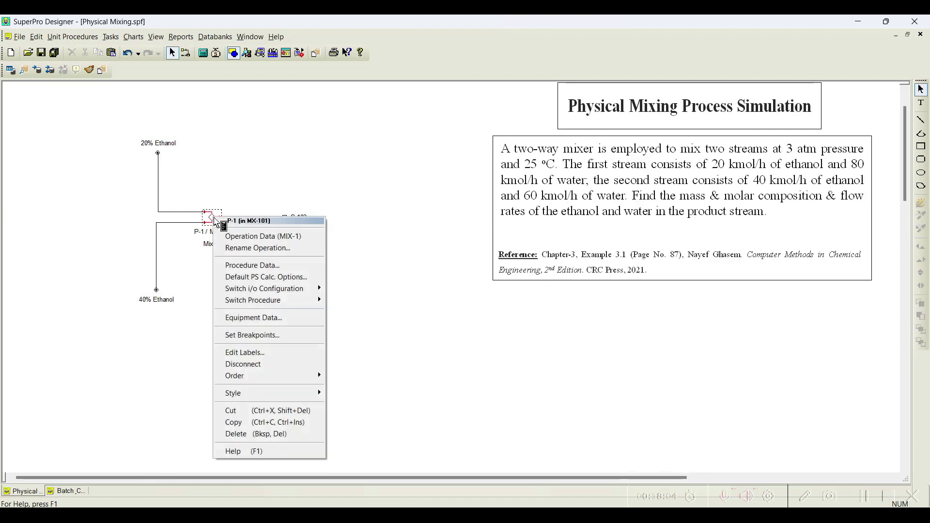
{"action": "left_click", "coordinate": [237, 237]}
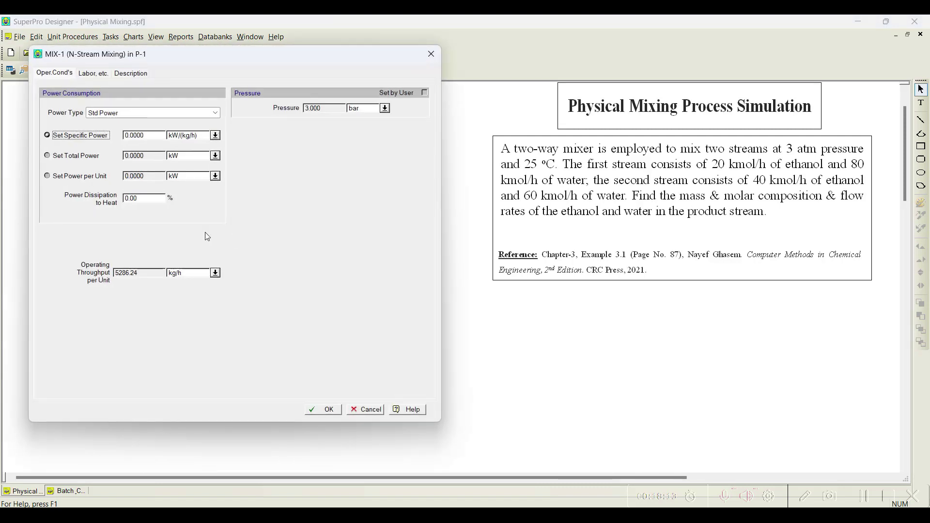
{"action": "left_click_drag", "start_coordinate": [128, 54], "coordinate": [426, 69]}
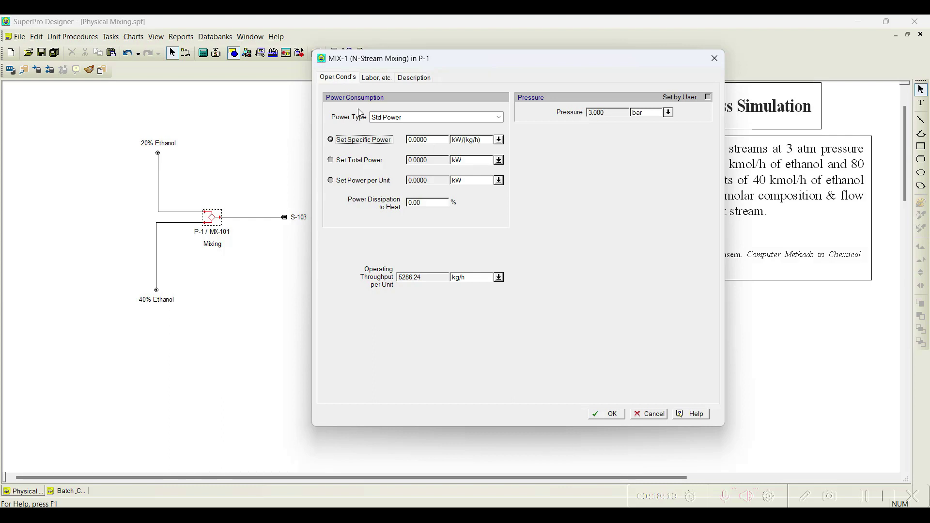
{"action": "left_click", "coordinate": [378, 78]}
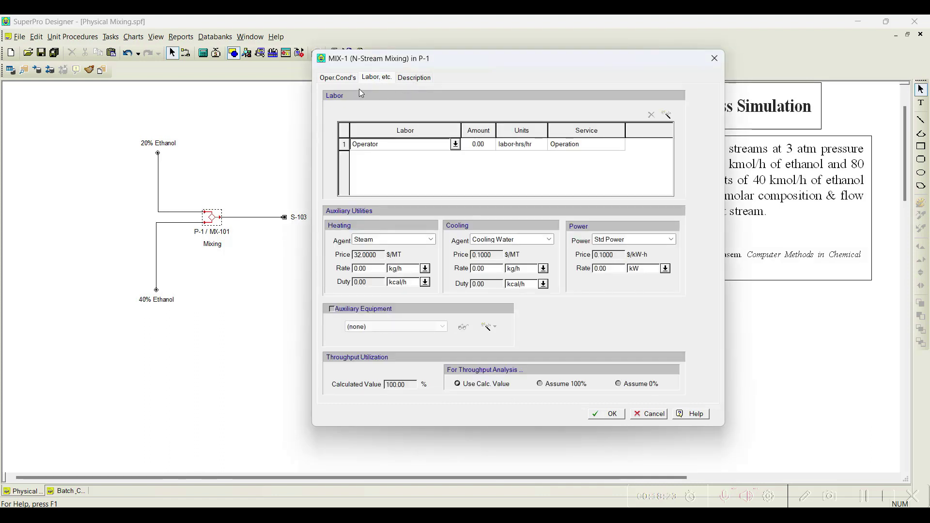
{"action": "left_click", "coordinate": [340, 79]}
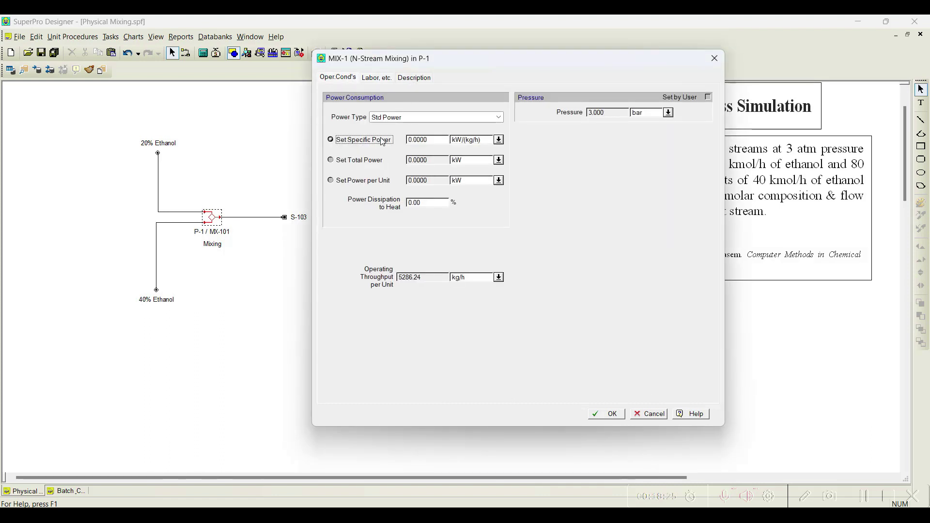
{"action": "left_click", "coordinate": [377, 79]}
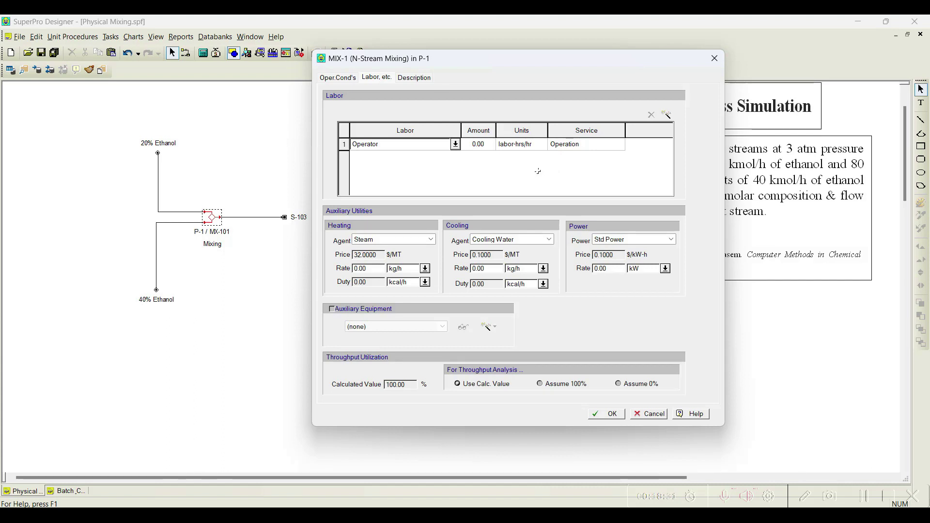
{"action": "left_click", "coordinate": [349, 82]}
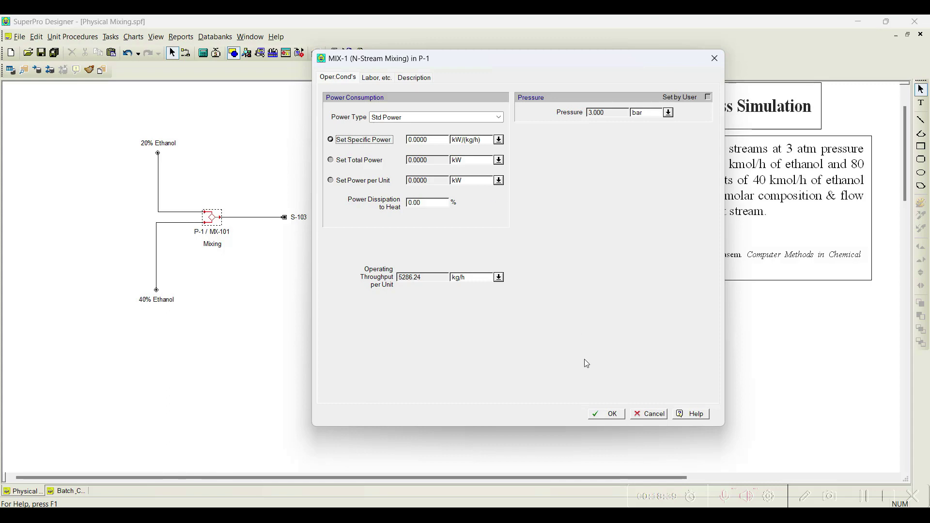
{"action": "left_click", "coordinate": [612, 415]}
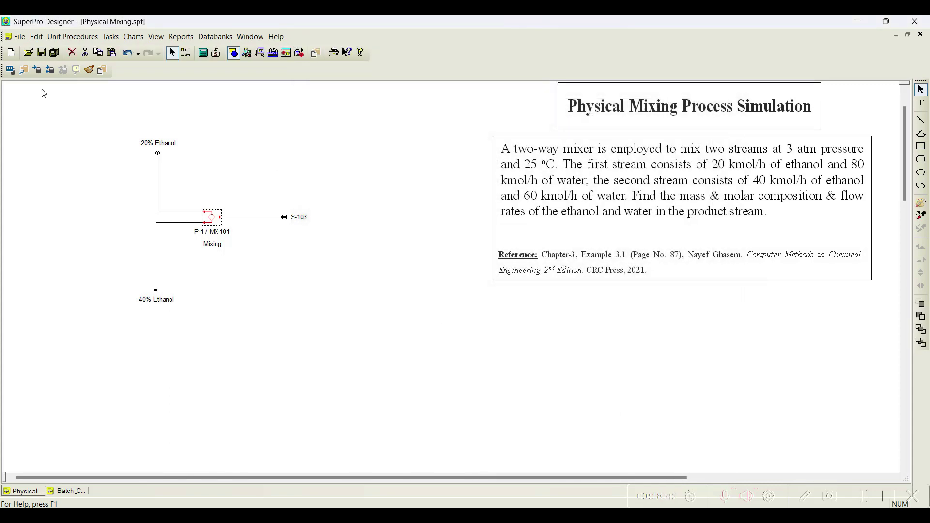